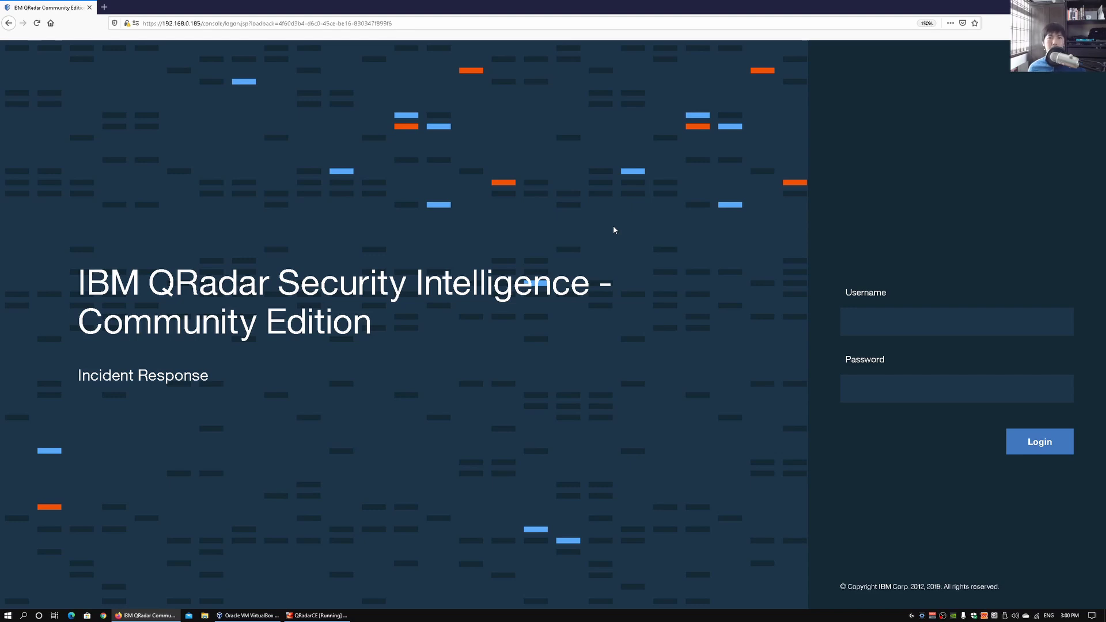
Log in to the QRadar console with the admin username and its password
left_click(854, 314)
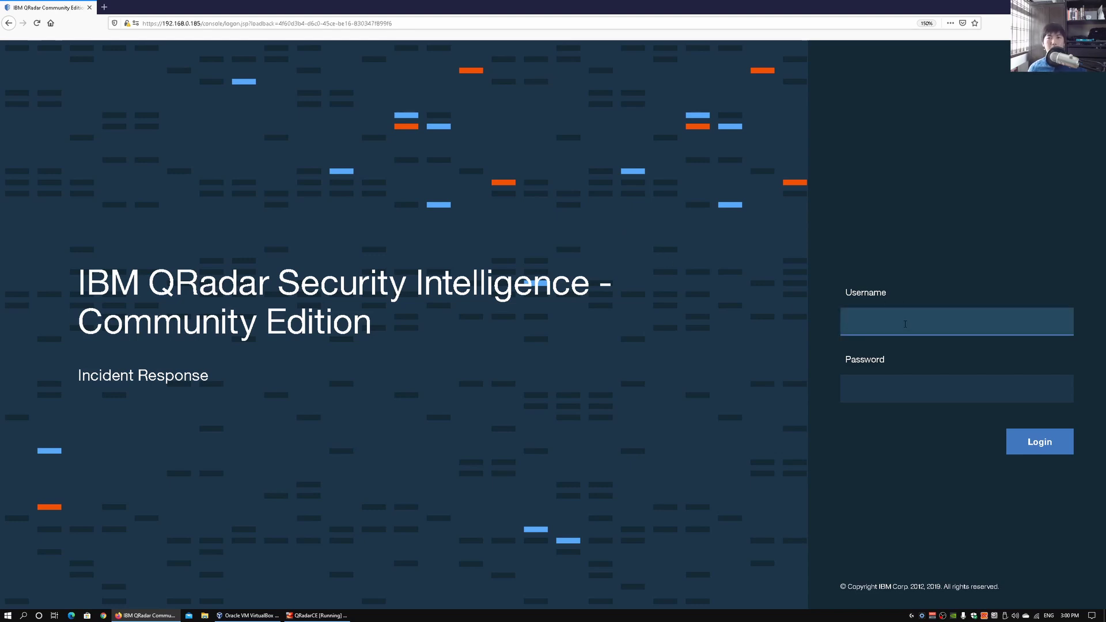
type("admin")
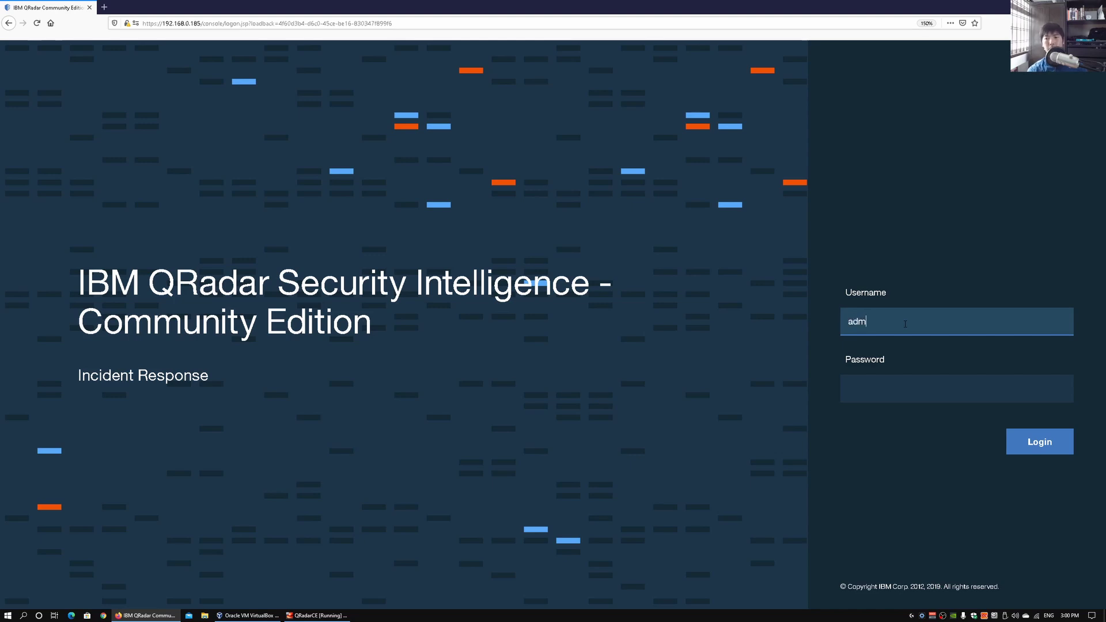
key("Tab")
type("********")
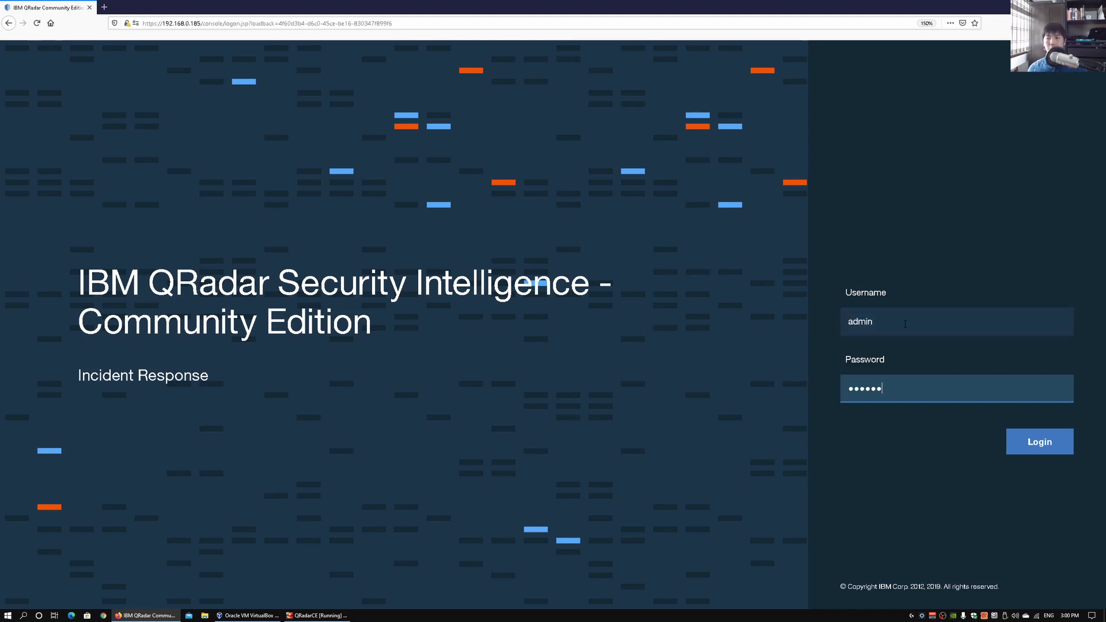
type("*")
left_click(1011, 451)
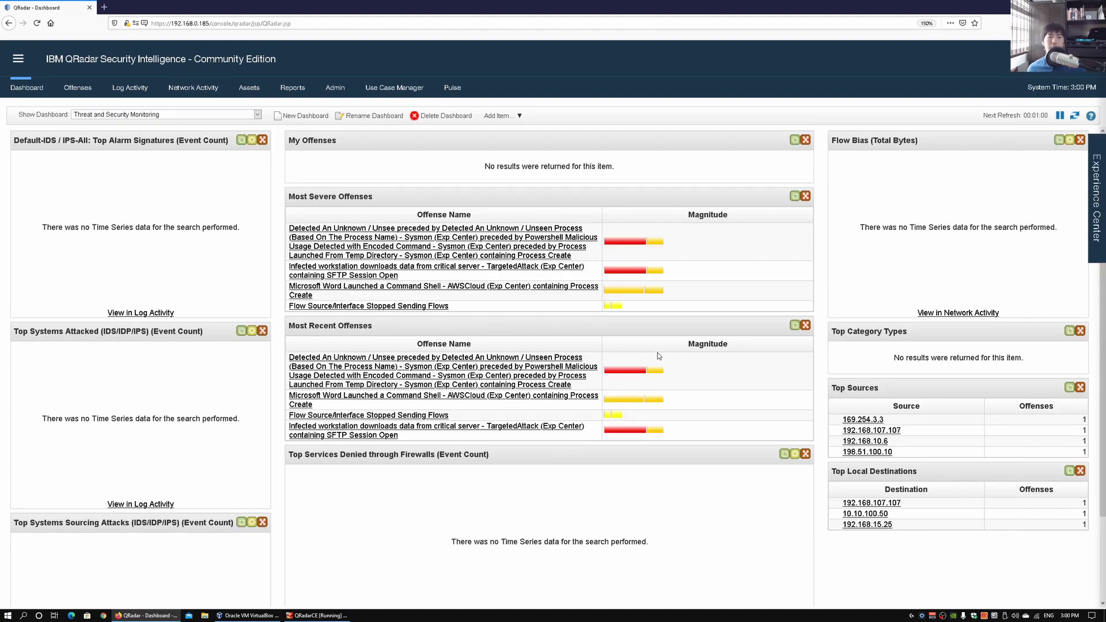
Keep the Threat and Security Monitoring dashboard selected and zoom the page in
left_click(232, 114)
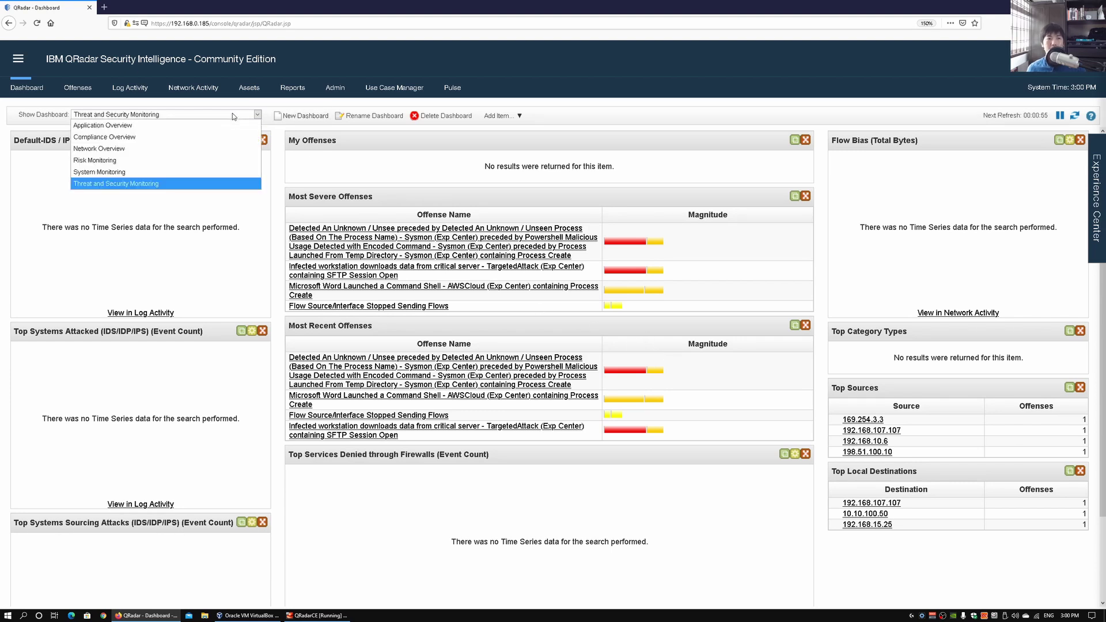
left_click(277, 155)
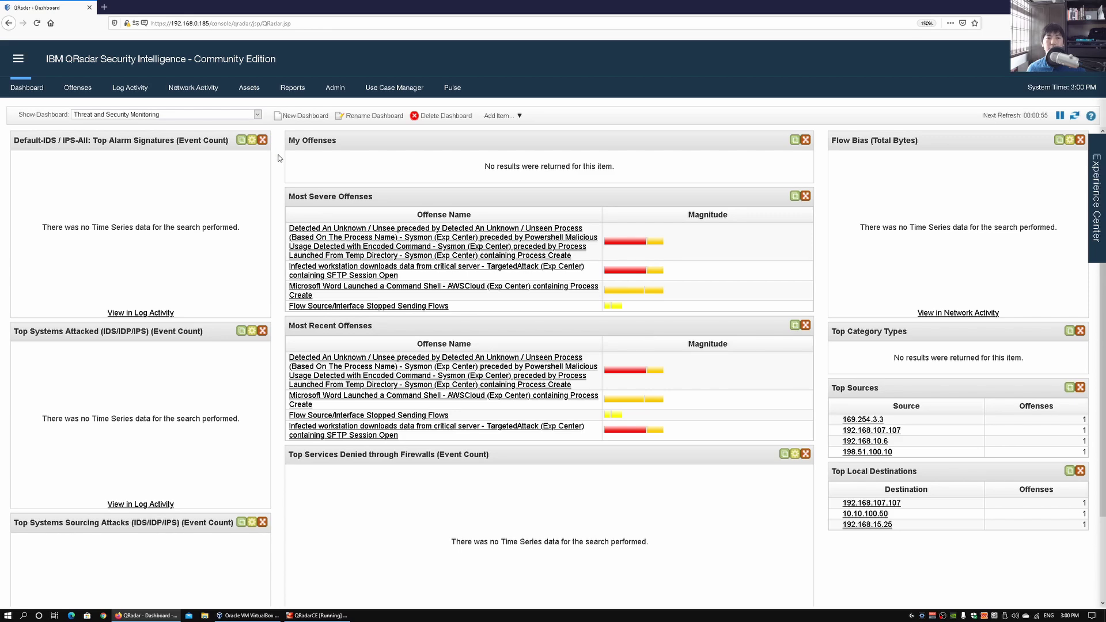
key("ctrl+plus")
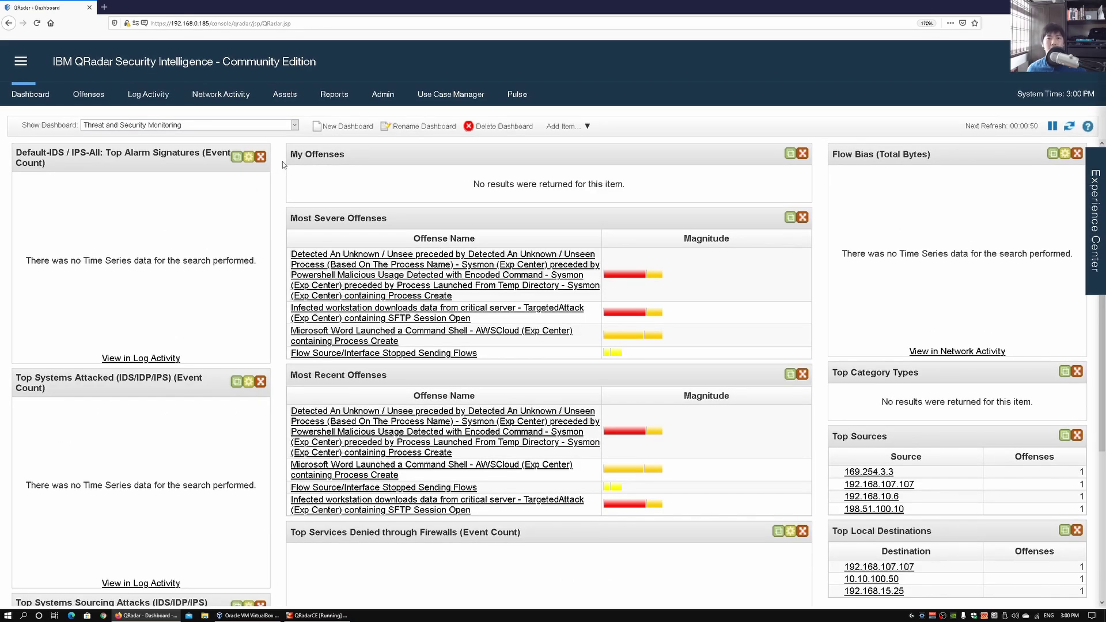
left_click(213, 125)
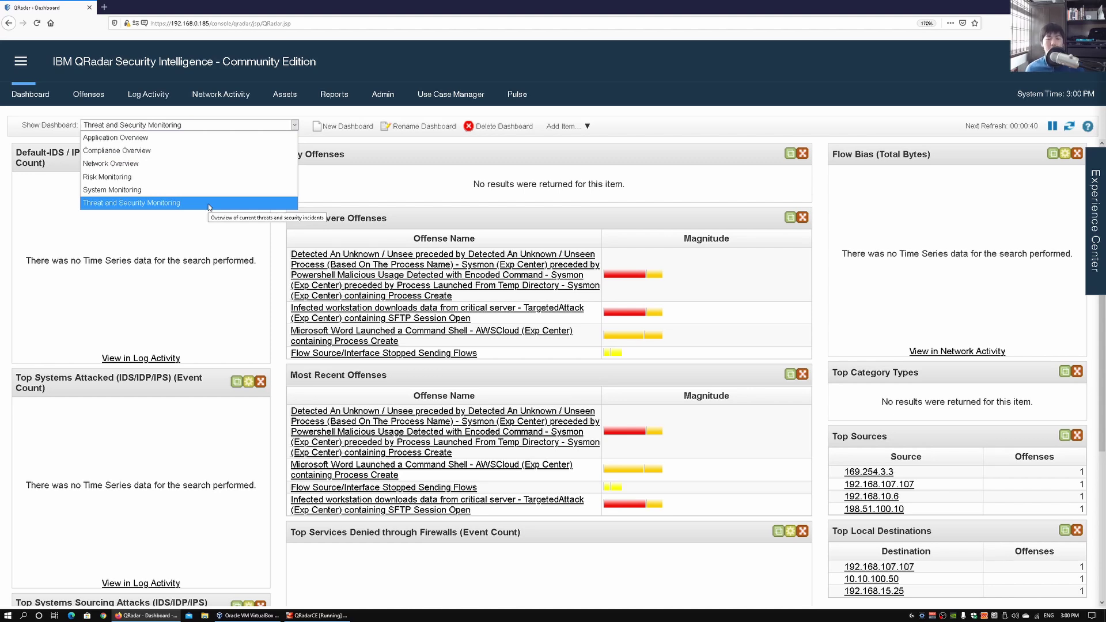
left_click(277, 274)
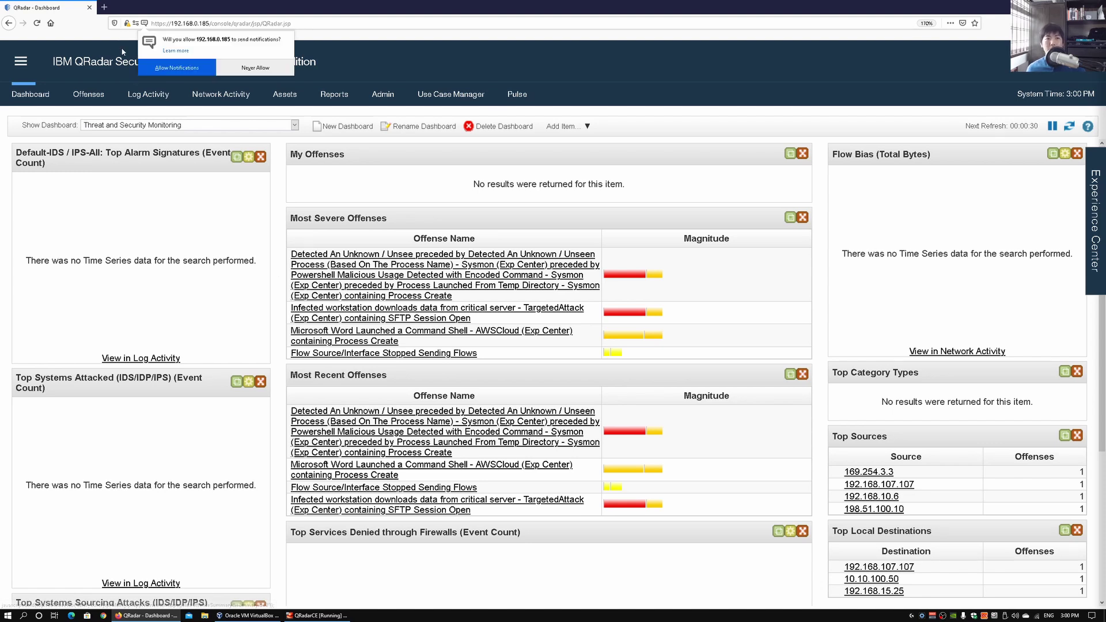
Close the Firefox notification popup and expand the Experience Center from the right edge
left_click(270, 175)
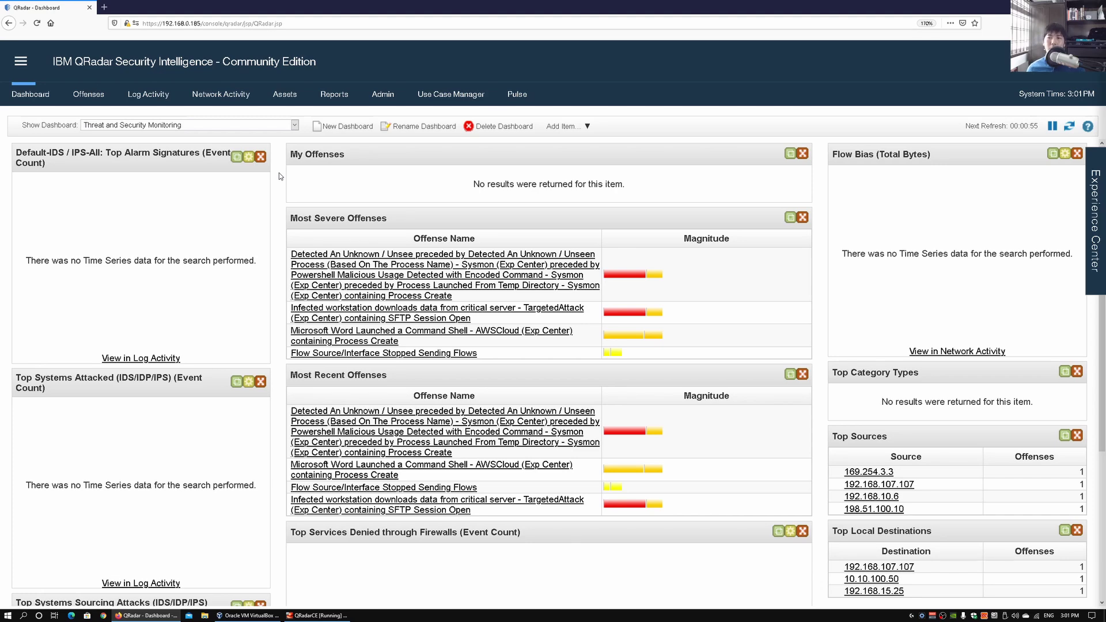
left_click(1095, 227)
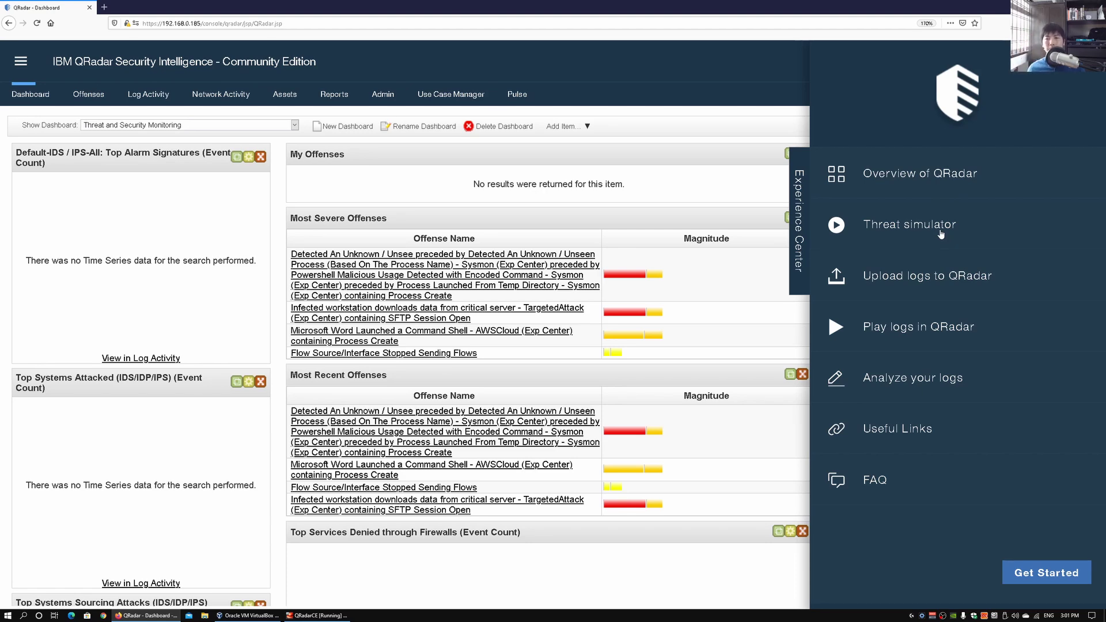
Open Threat simulator beside Log Activity and scroll the scenarios down to Phishing mail attack
left_click(940, 234)
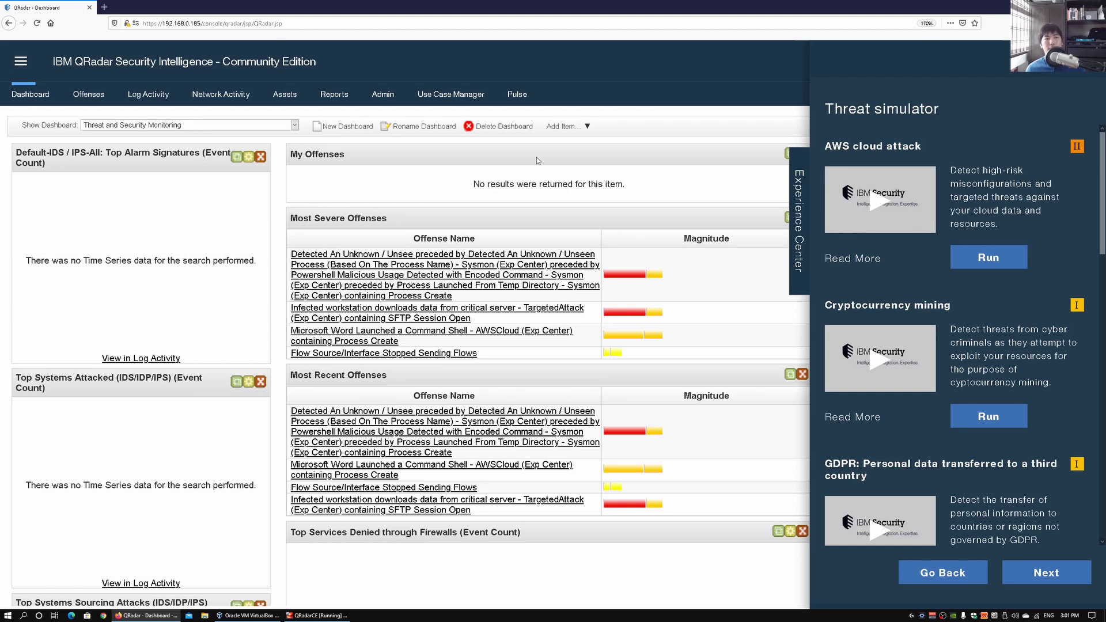
left_click(143, 94)
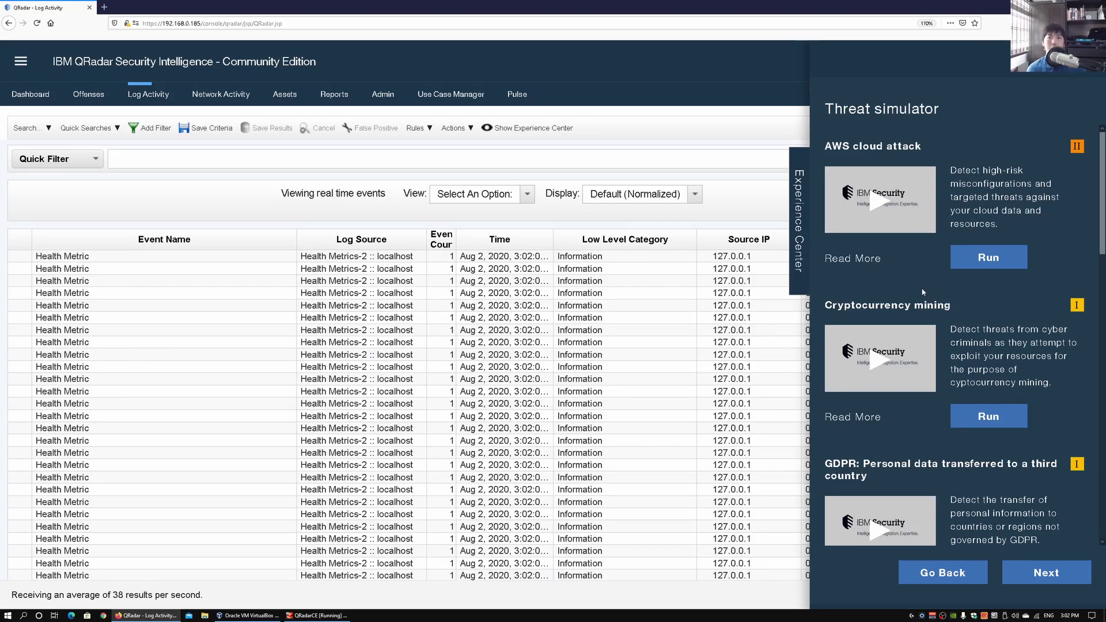
scroll(922, 292, "down", 5)
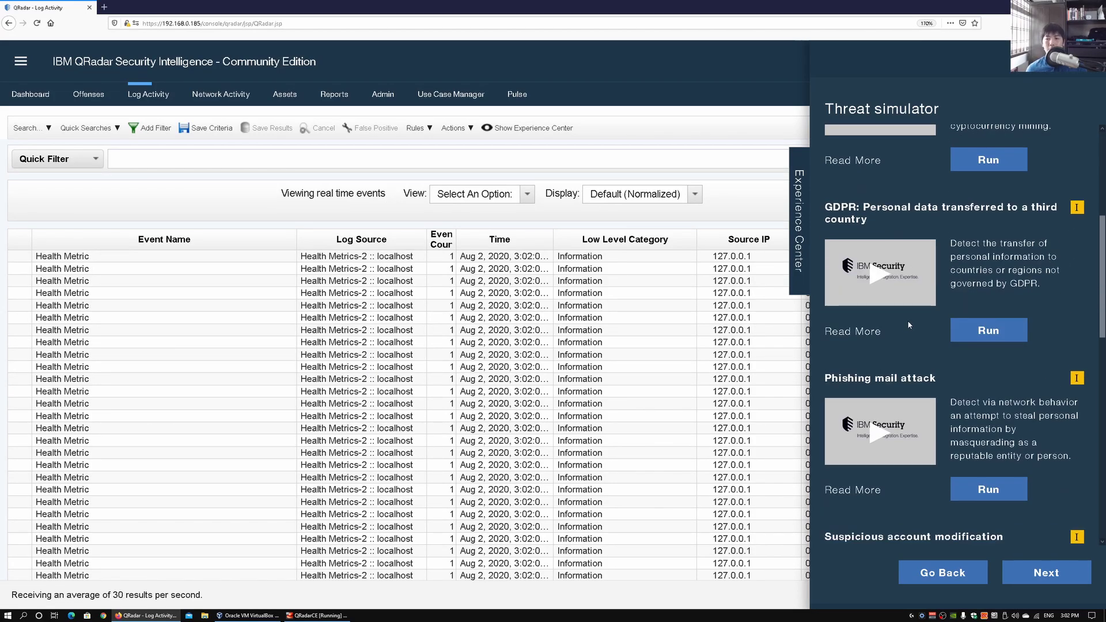
scroll(907, 323, "down", 2)
scroll(916, 325, "down", 1)
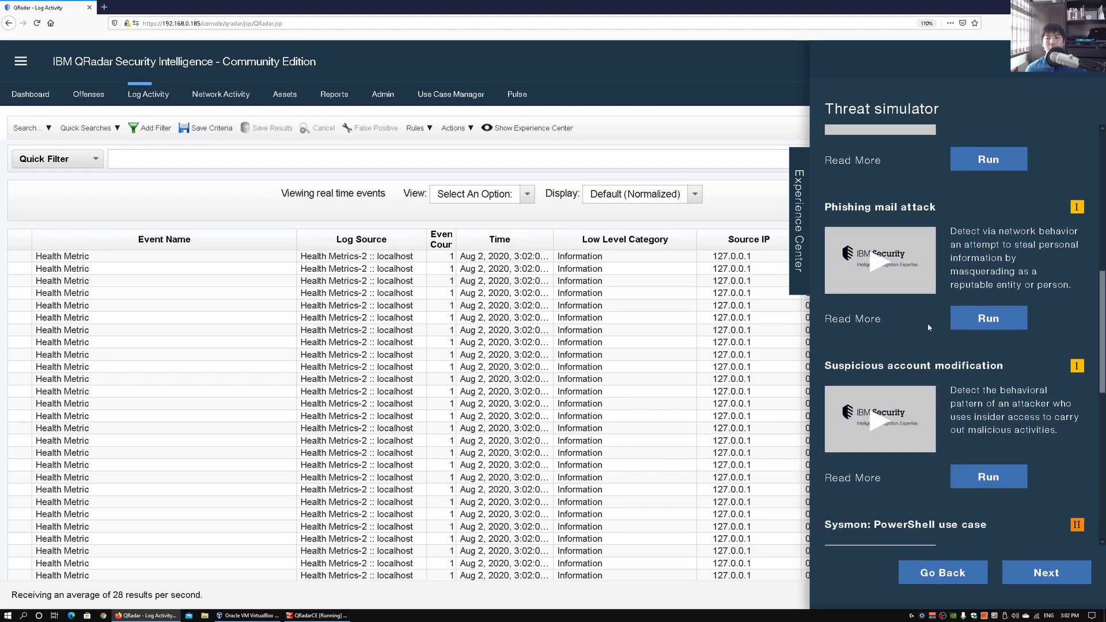
Run the Phishing mail attack simulation and open its Read More description
left_click(972, 327)
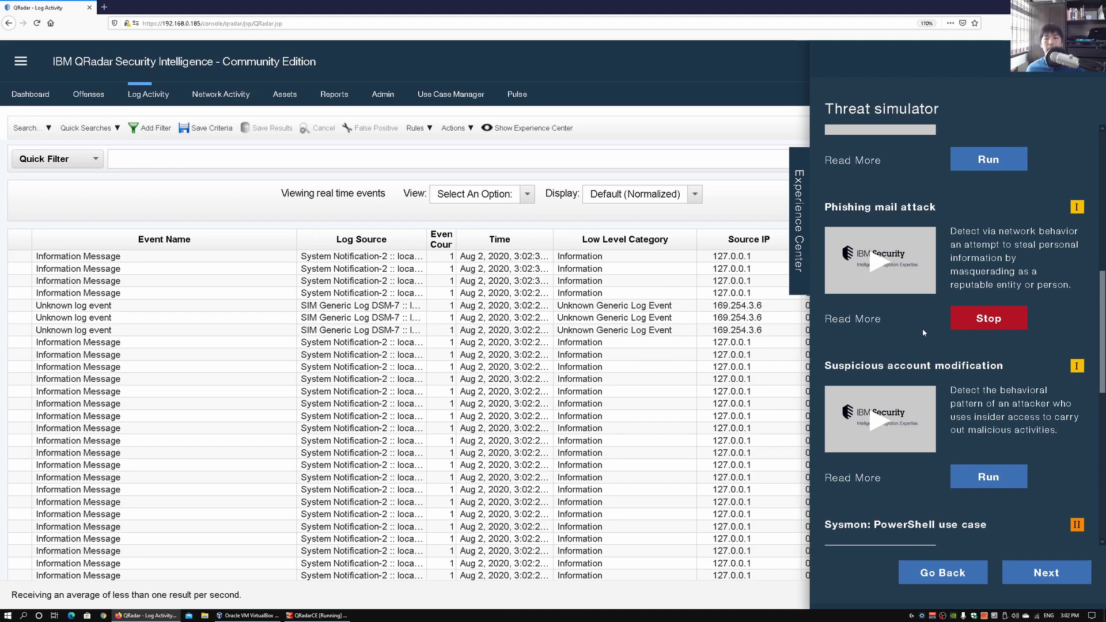
left_click(859, 326)
Expand the Detecting the threat, Phishing Mail and Simulating the threat sections, read them, and close the popup
left_click(734, 192)
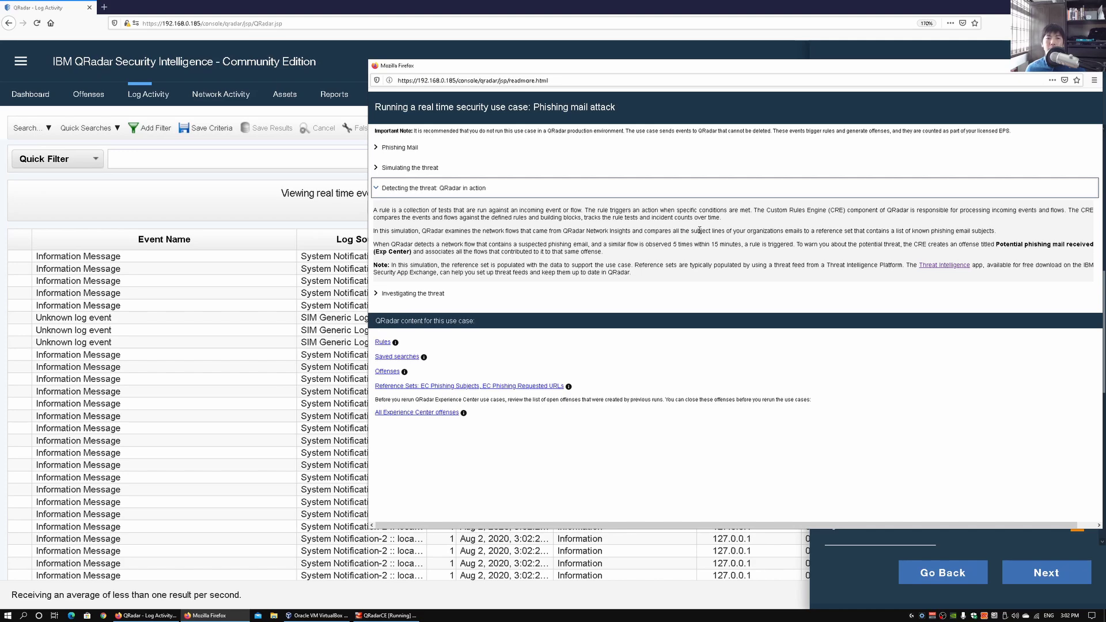
scroll(699, 230, "up", 2)
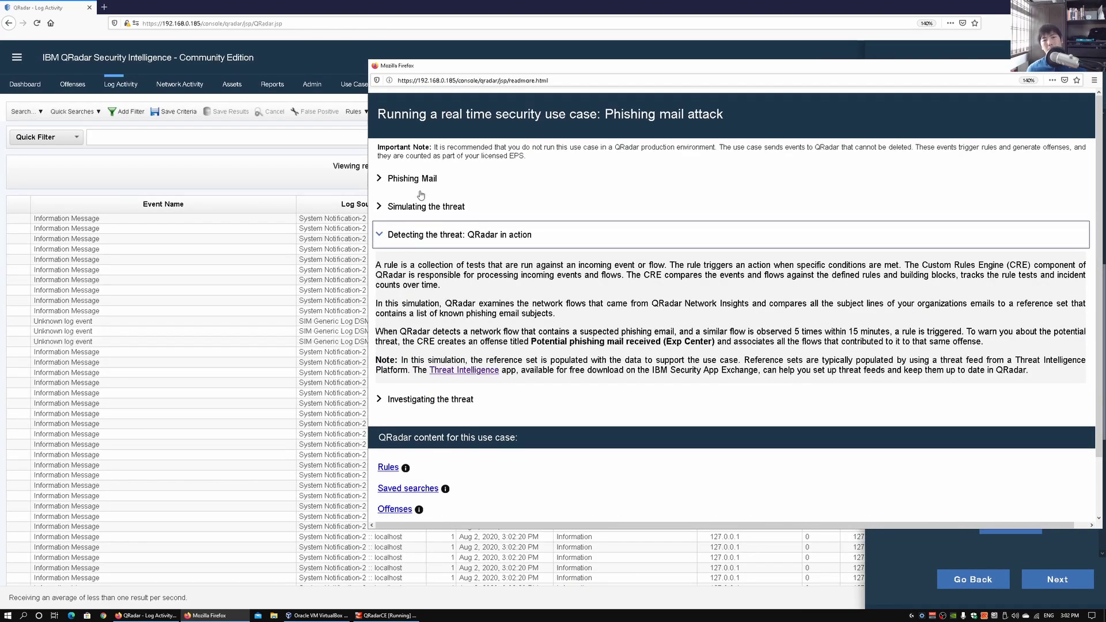
left_click(401, 185)
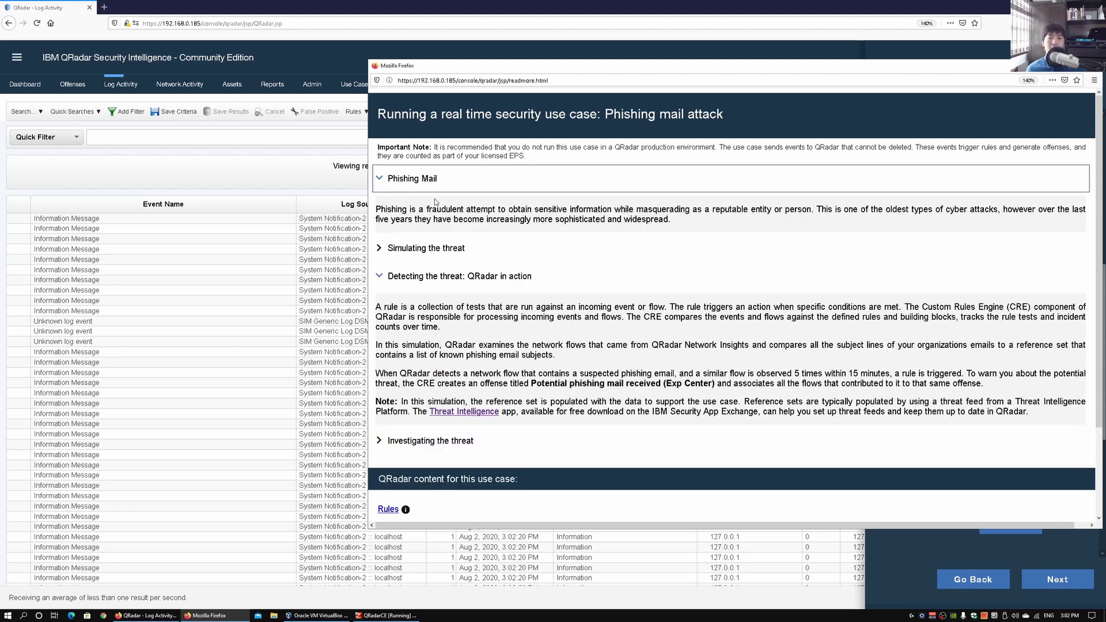
triple_click(455, 209)
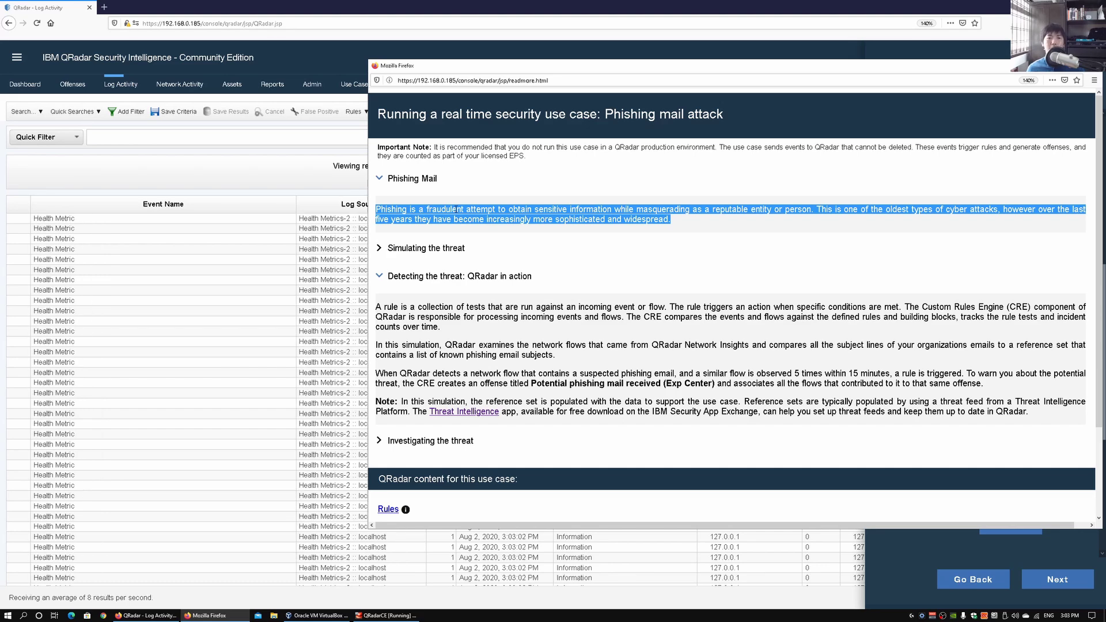
left_click(425, 250)
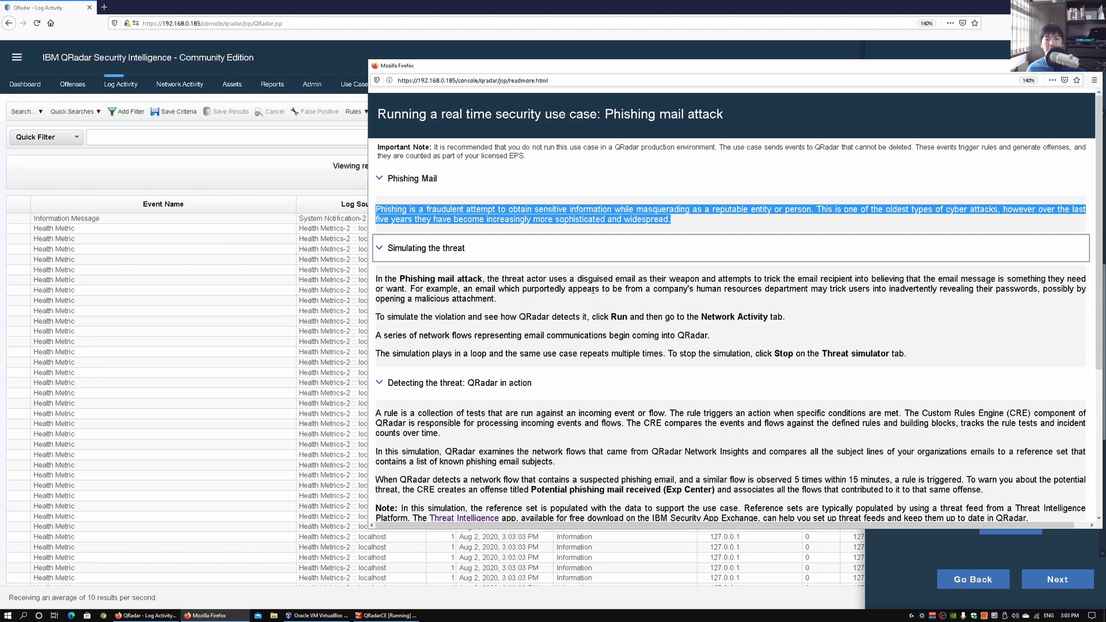
scroll(587, 289, "down", 3)
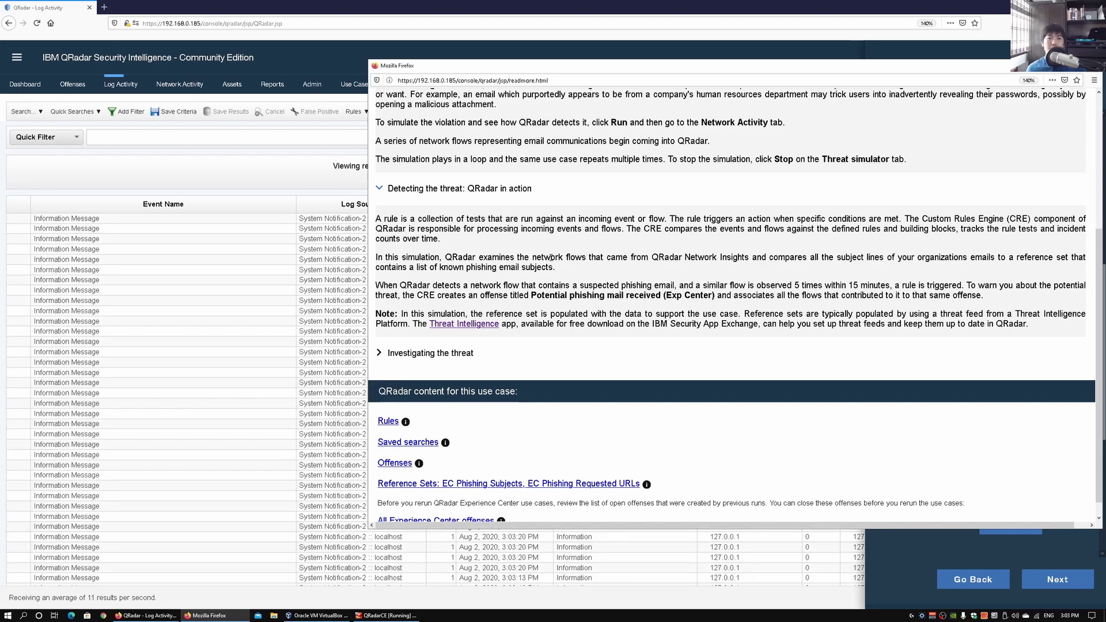
scroll(691, 230, "down", 1)
scroll(712, 237, "up", 10)
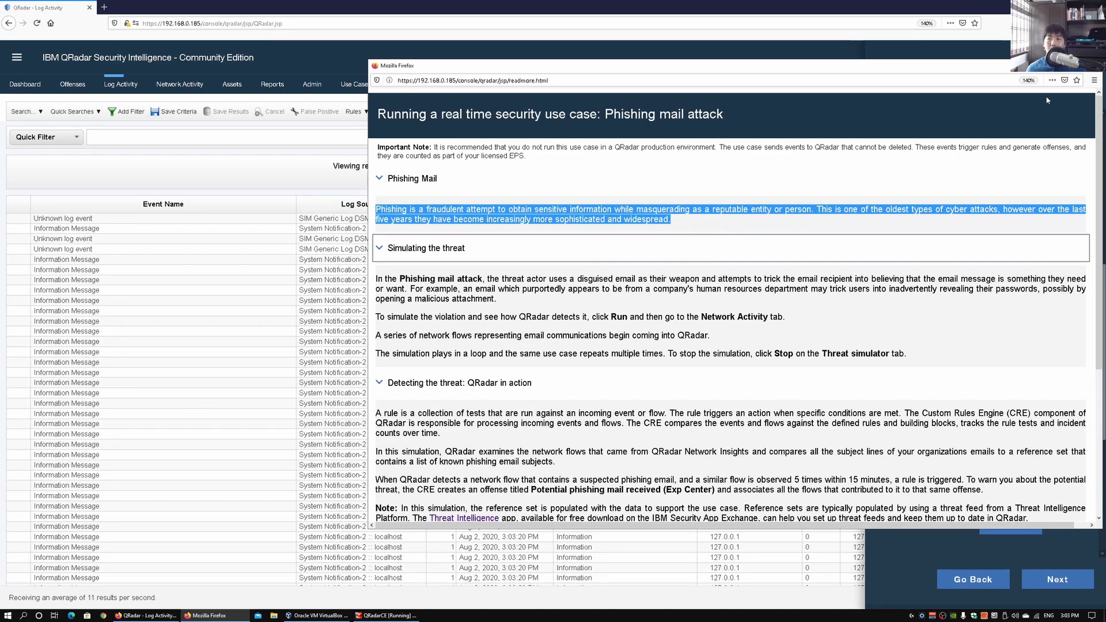
left_click(1094, 66)
Stop Phishing mail attack, preview the Sysmon: PowerShell use case video, and open its description
left_click(1009, 267)
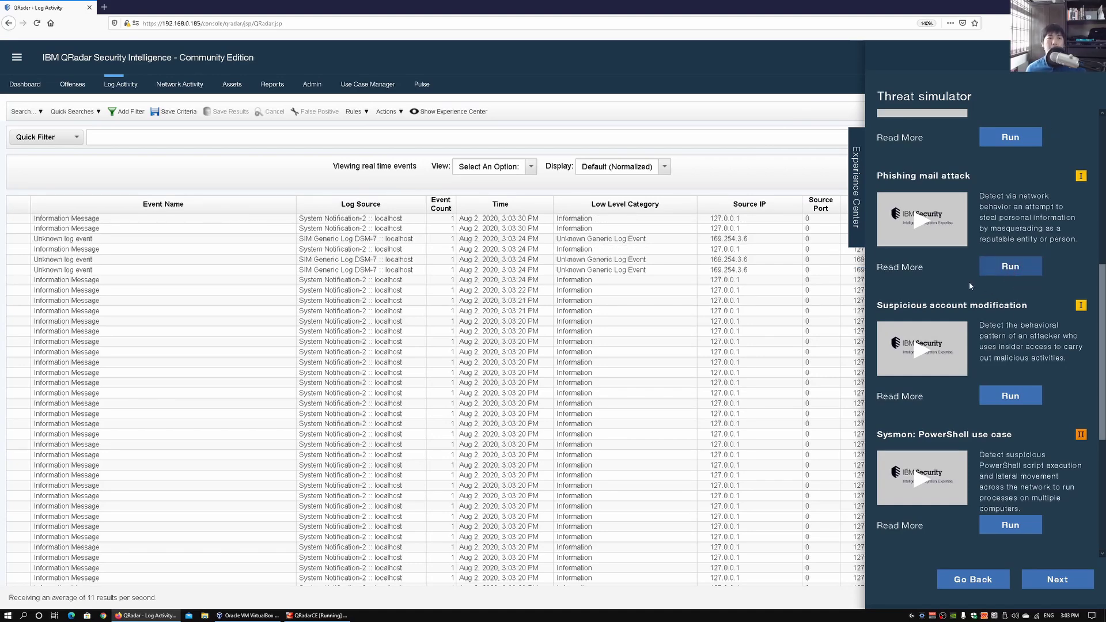
scroll(980, 288, "down", 3)
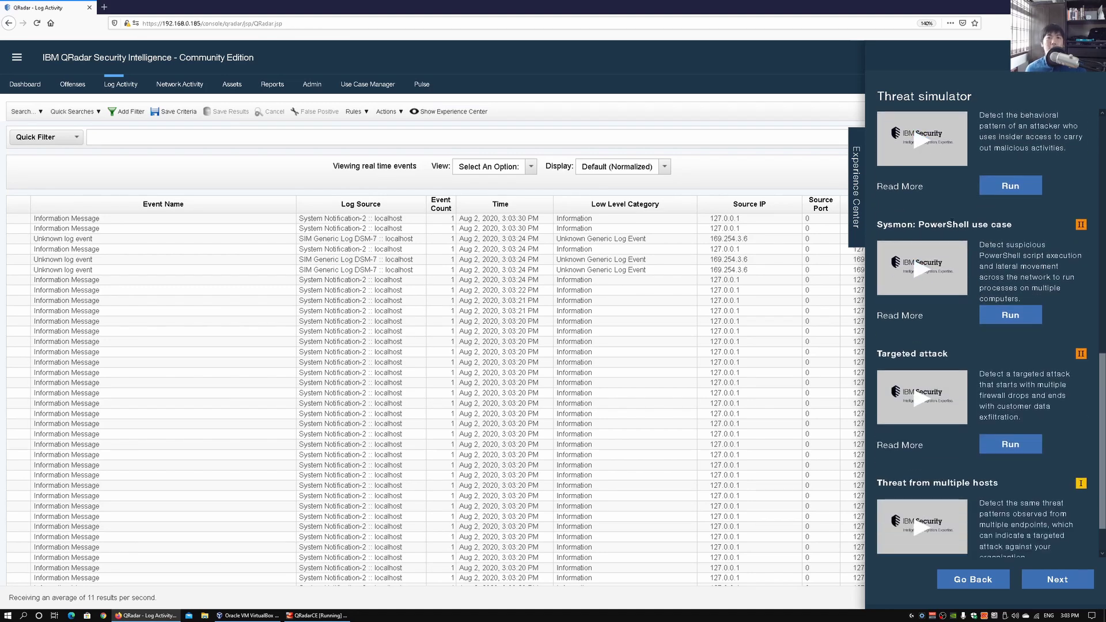
left_click(1016, 317)
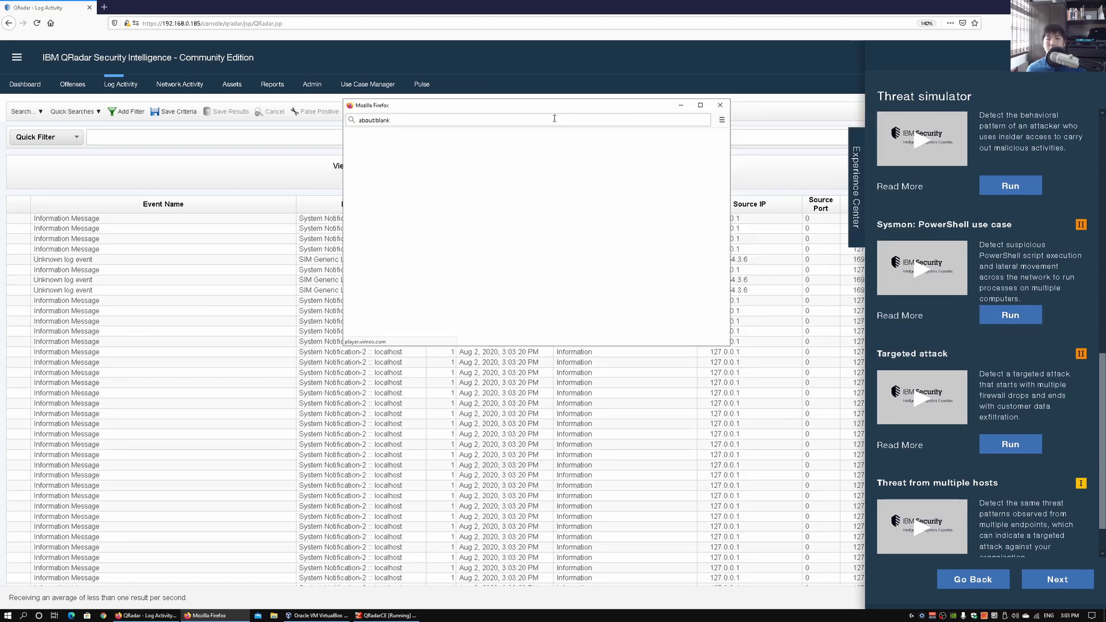
left_click(718, 110)
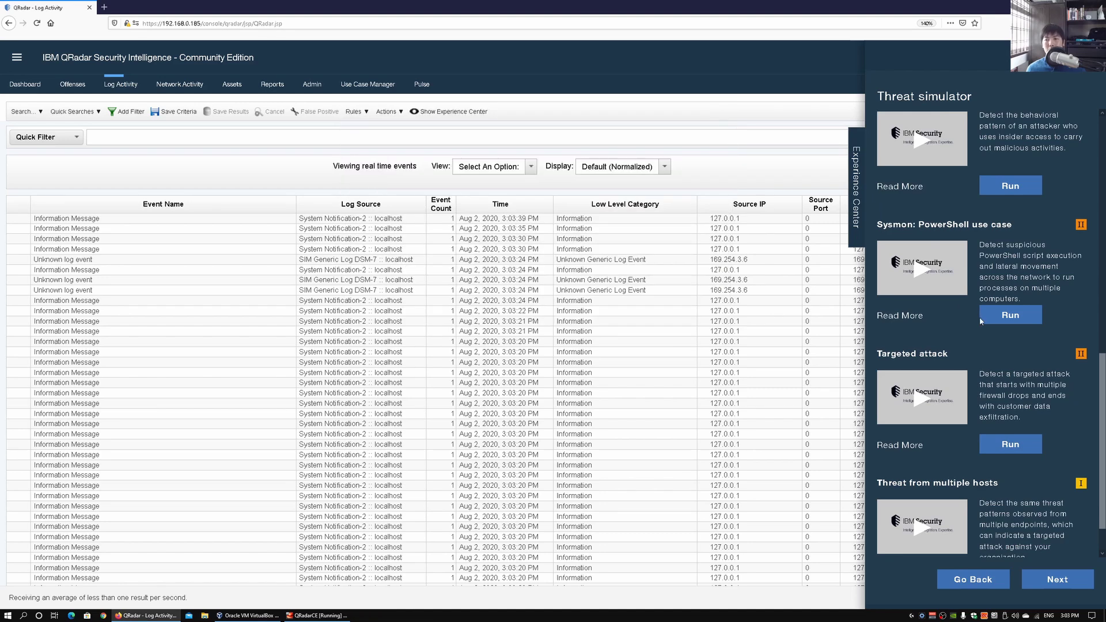
left_click(897, 318)
left_click(749, 167)
key("ctrl+minus")
left_click(668, 158)
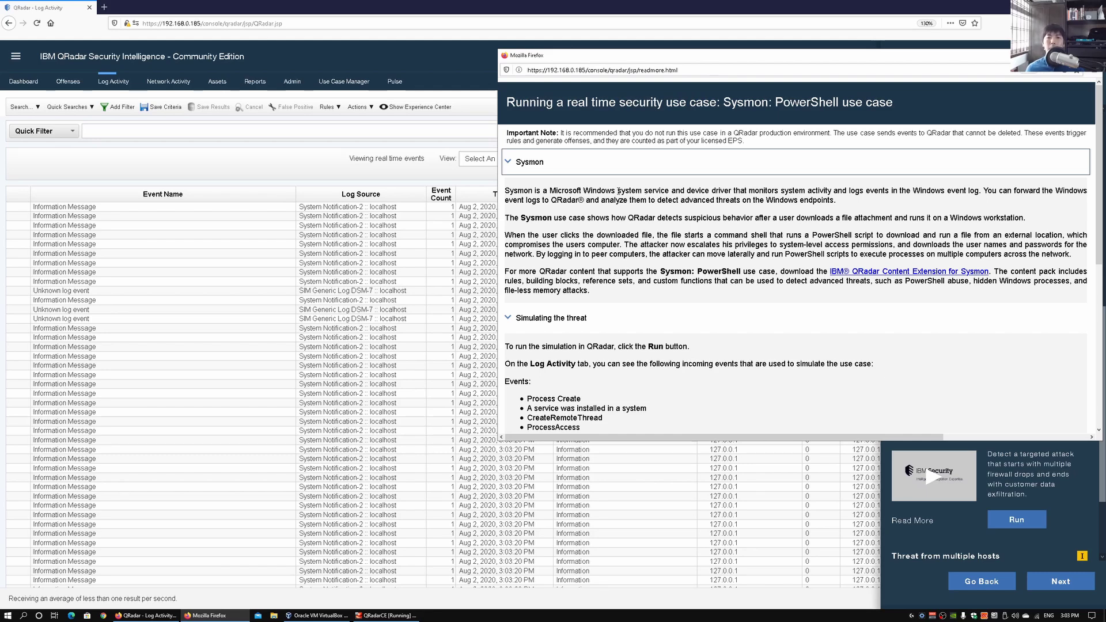
left_click_drag(710, 59, 573, 72)
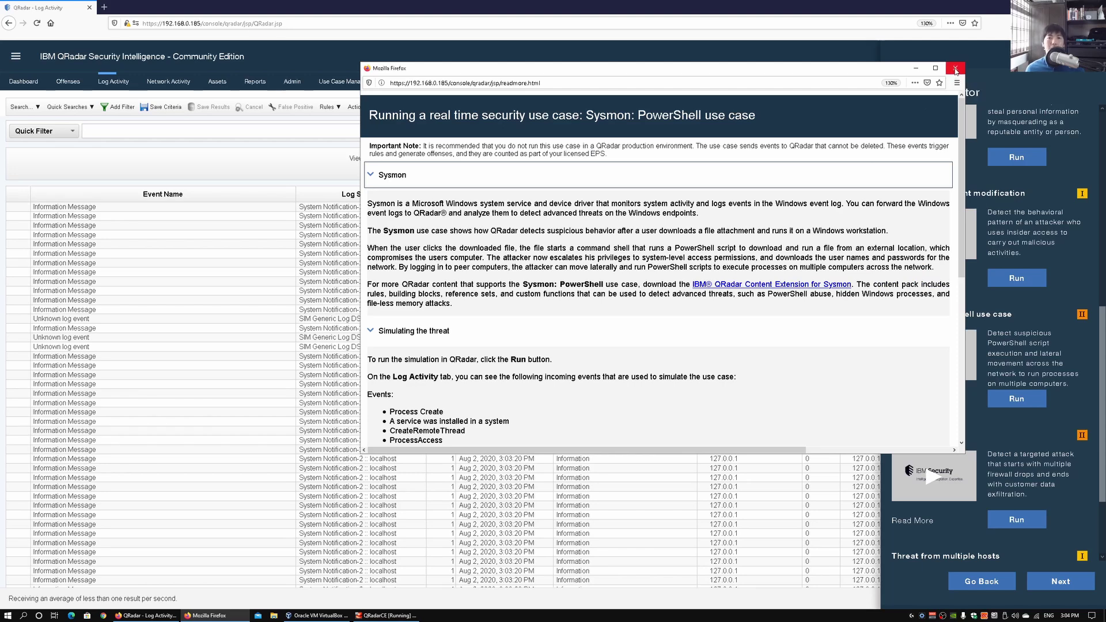
left_click(956, 69)
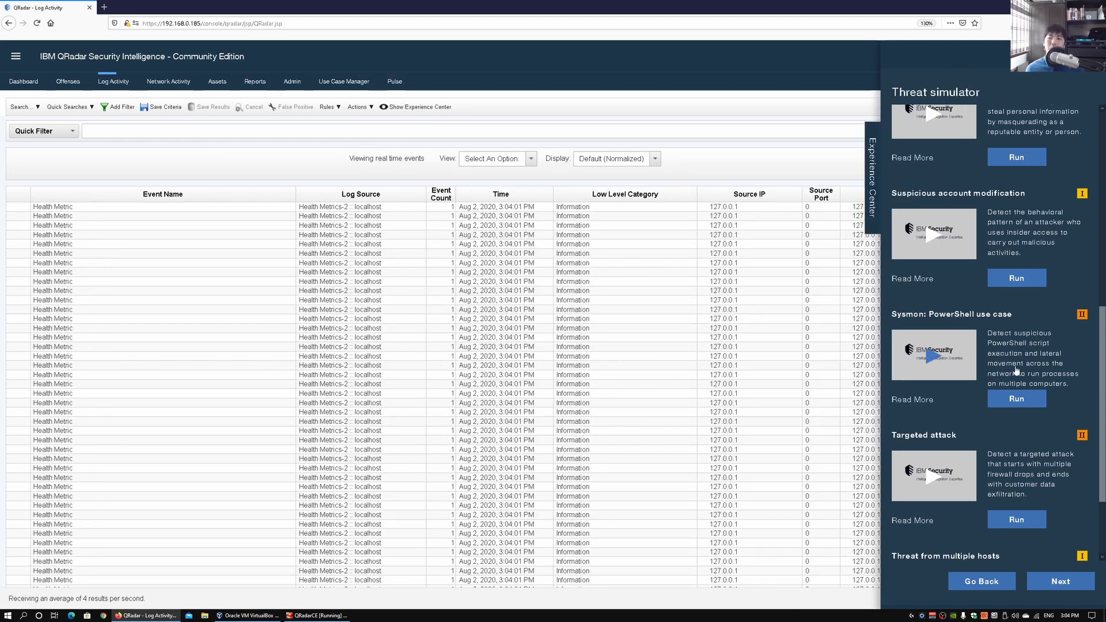
Run the Sysmon: PowerShell use case simulation
left_click(1019, 399)
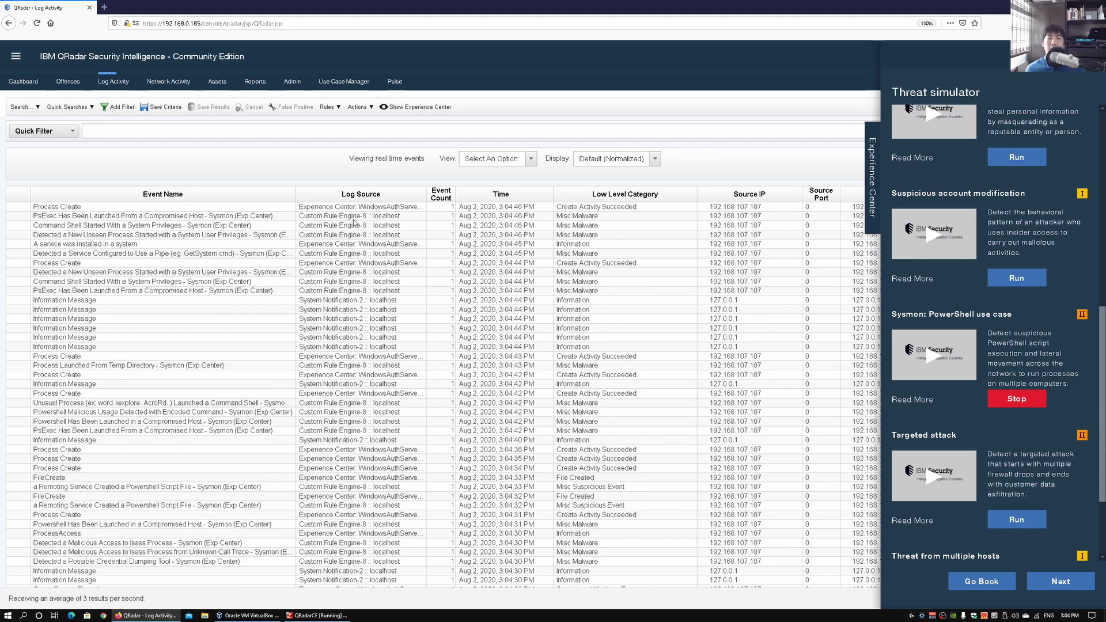
Stop the Sysmon: PowerShell simulation, collapse Experience Center, and pause the live event stream
left_click(1021, 405)
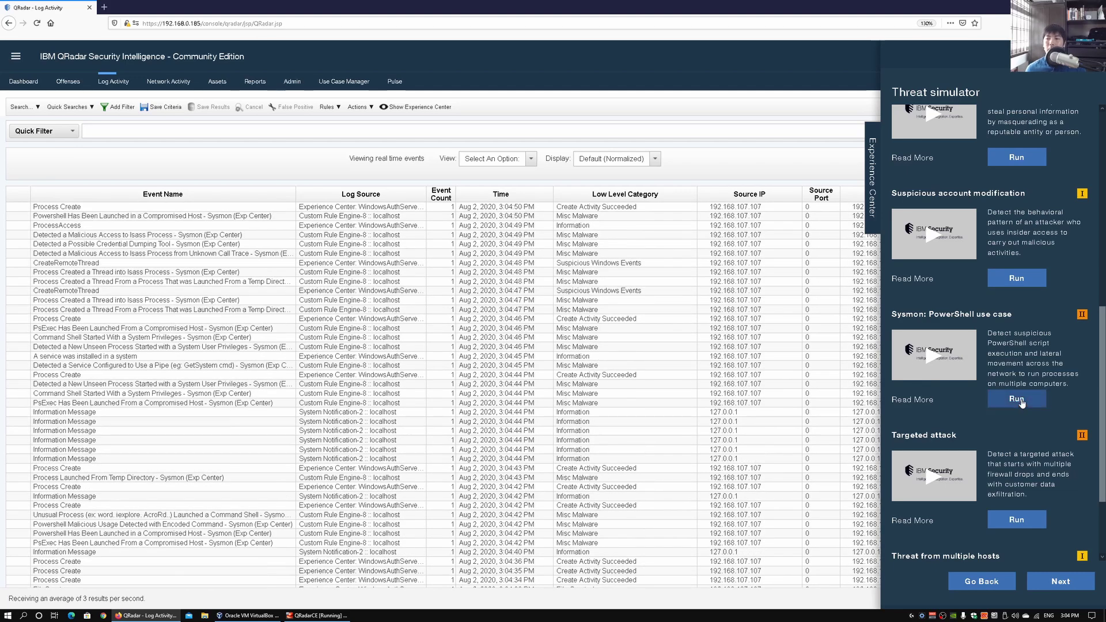
left_click(874, 174)
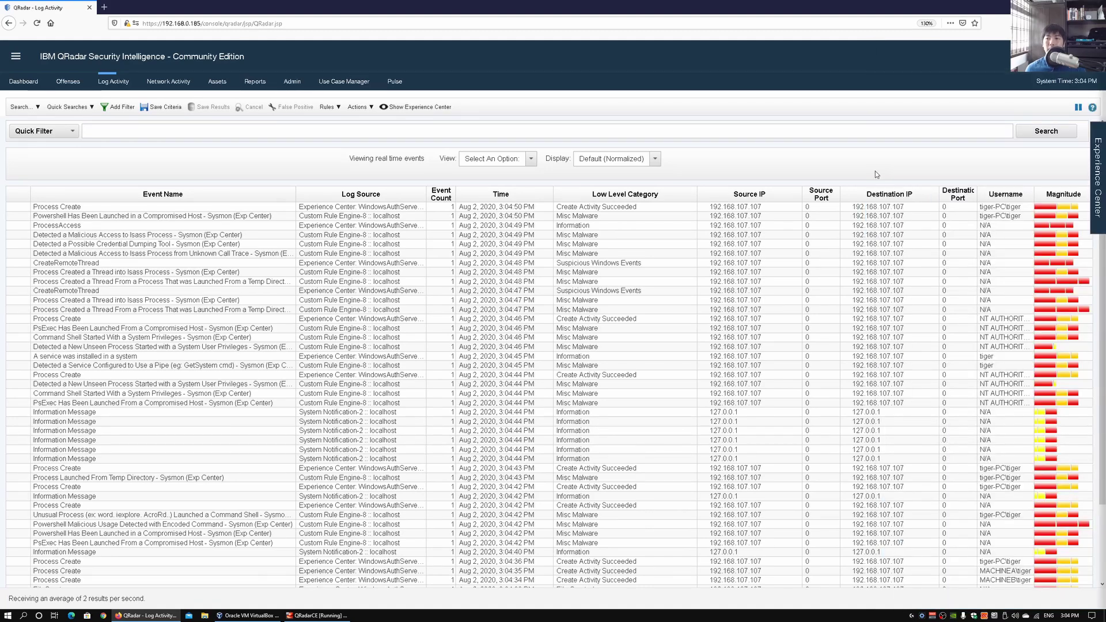
left_click(1077, 108)
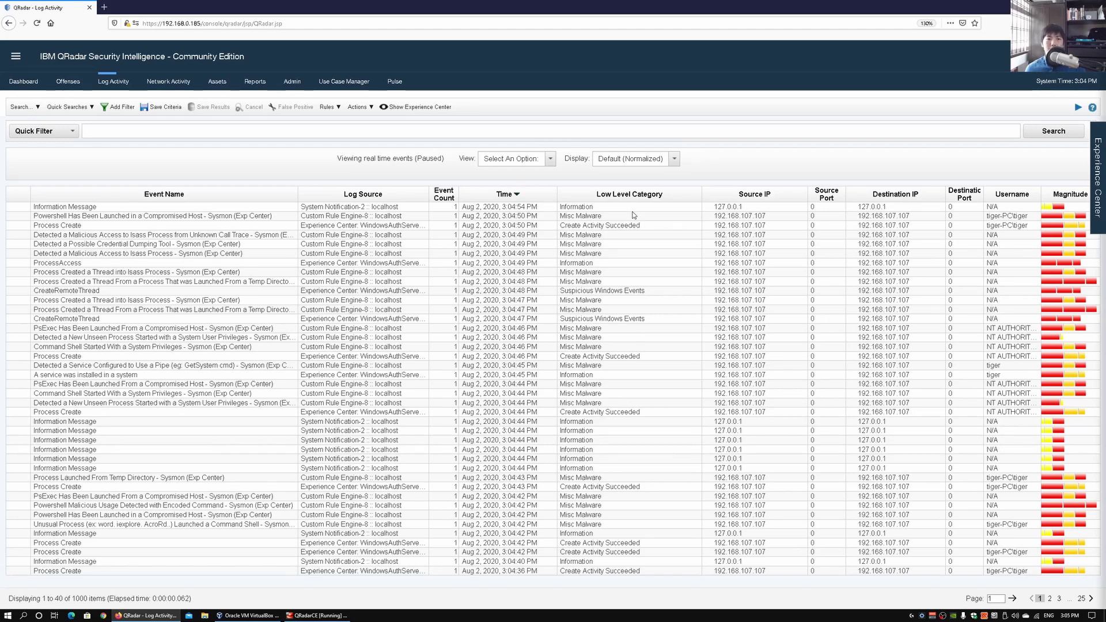
Zoom in and open the 'Powershell Has Been Launched in a Compromised Host' event details
left_click(185, 218)
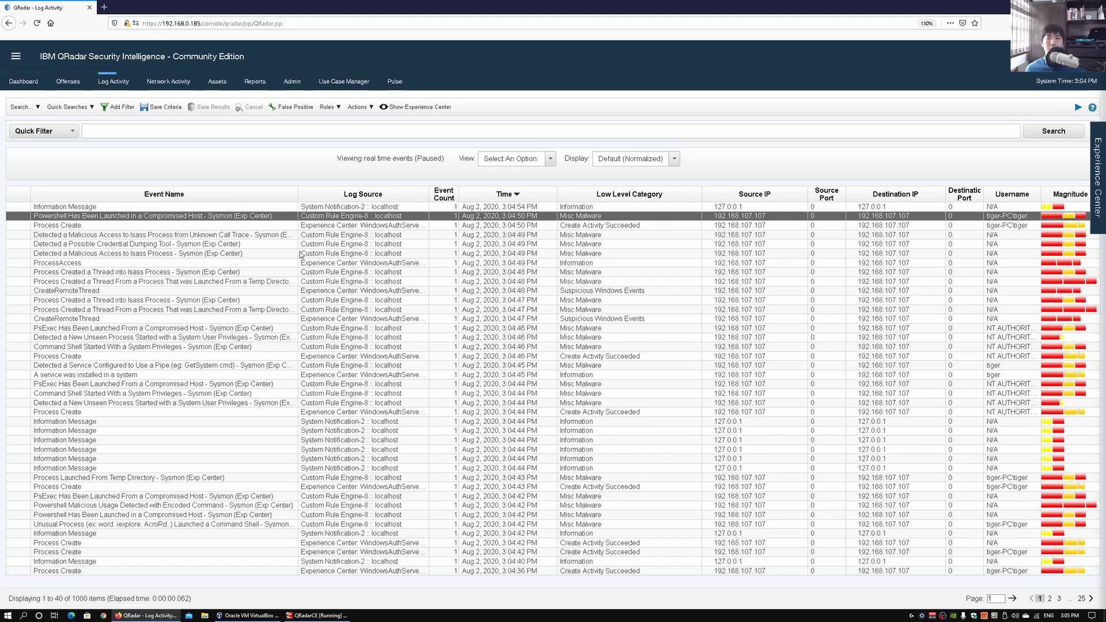
key("ctrl+plus")
key("ctrl+plus")
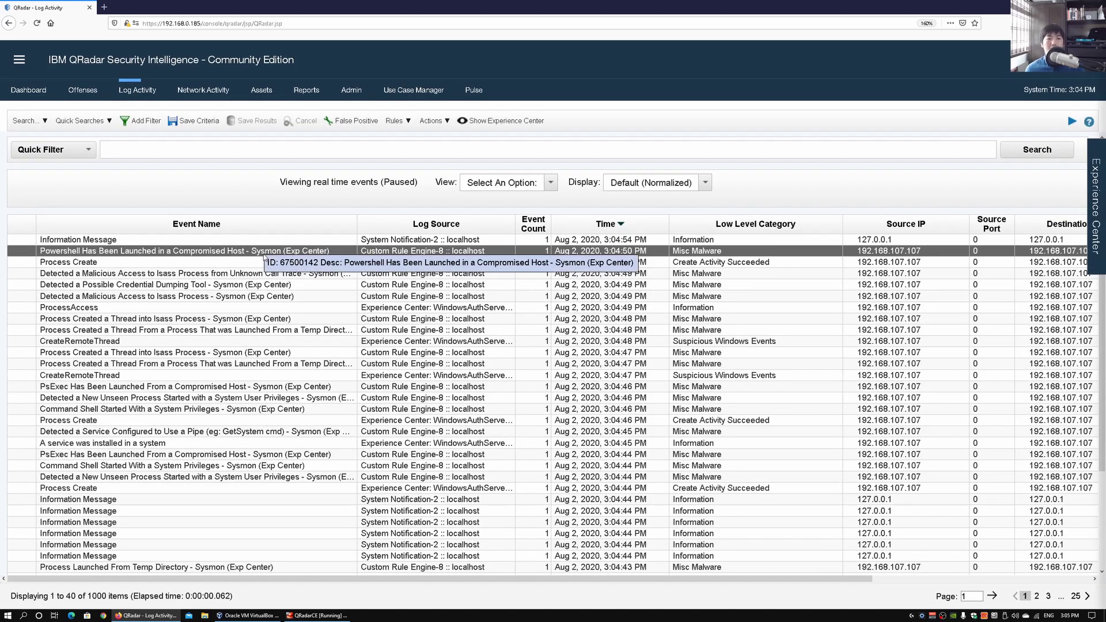
double_click(236, 251)
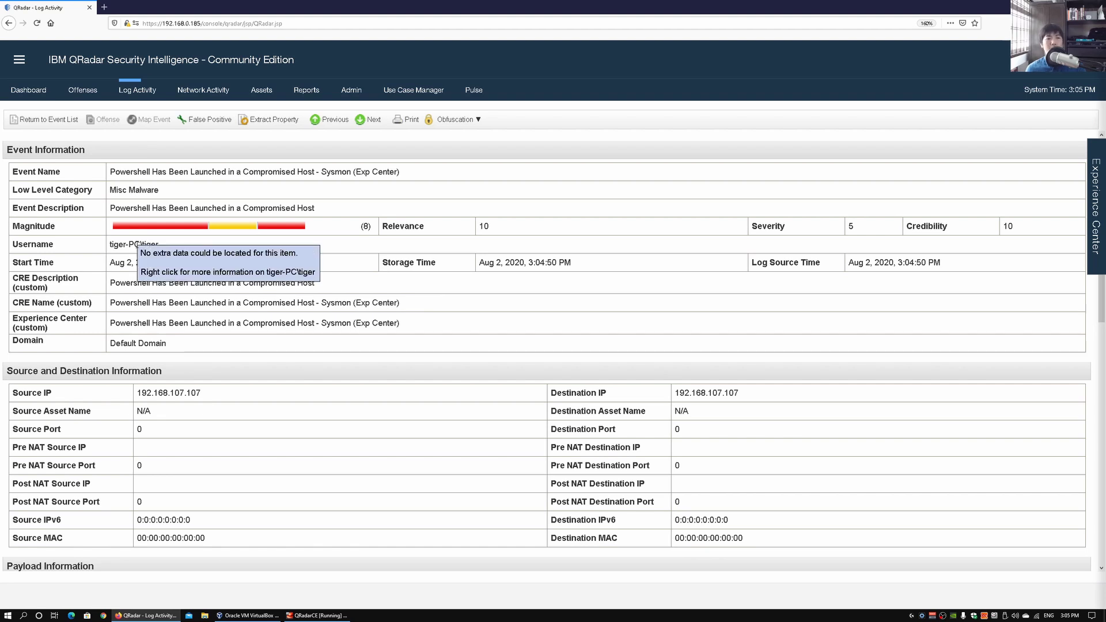
Scroll through the PowerShell event's payload and matched rules, then switch to the Offenses list
mouse_move(126, 248)
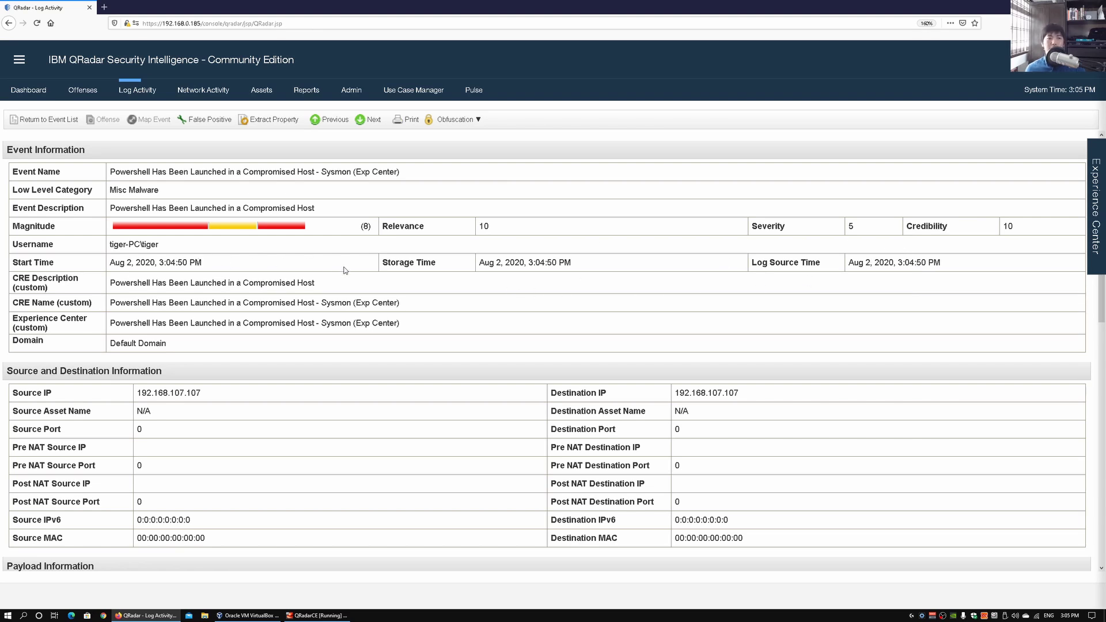
scroll(488, 262, "down", 5)
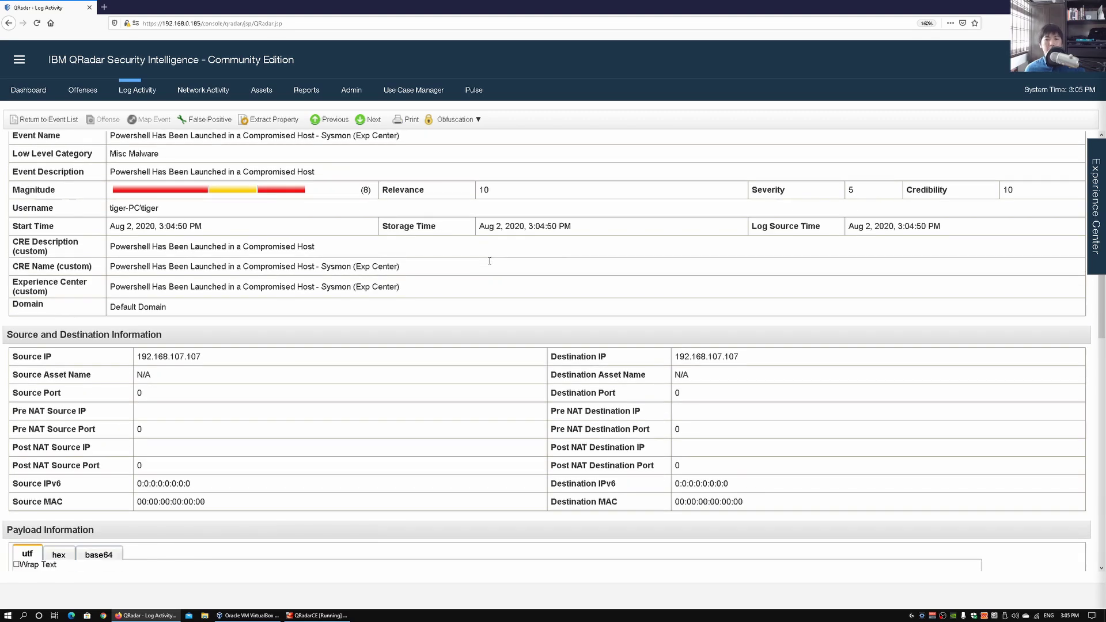
scroll(489, 278, "down", 1)
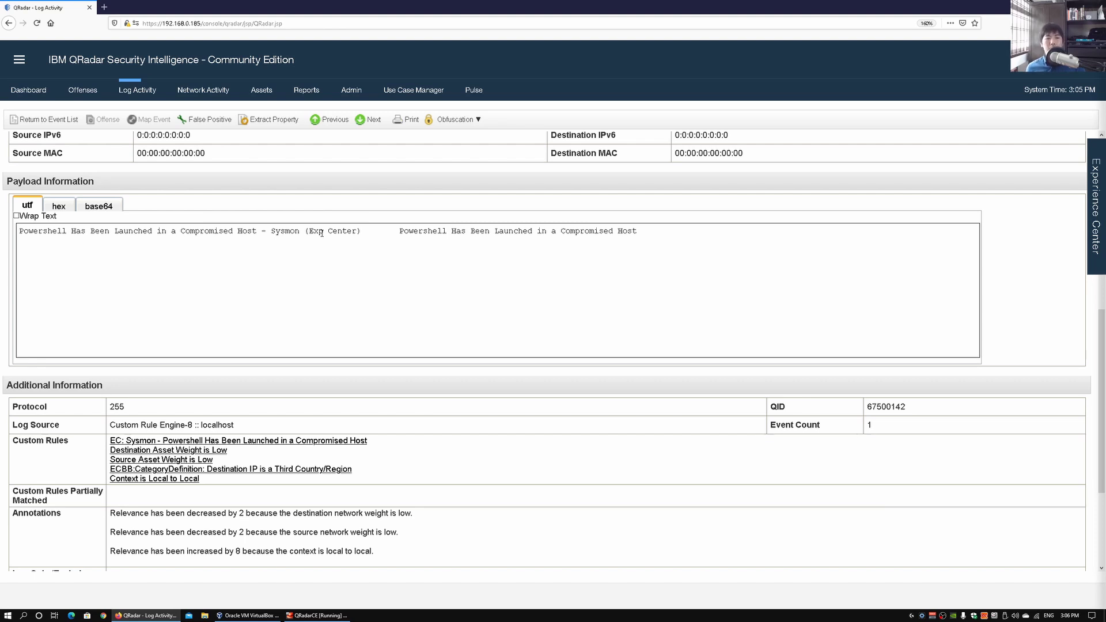
scroll(494, 361, "down", 2)
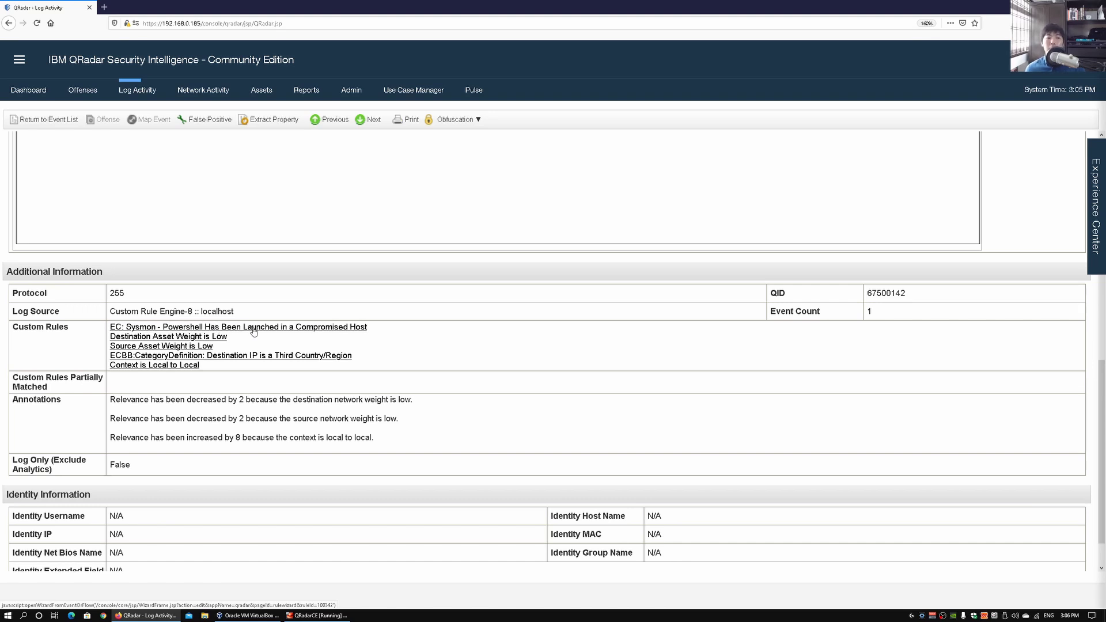
scroll(375, 349, "down", 1)
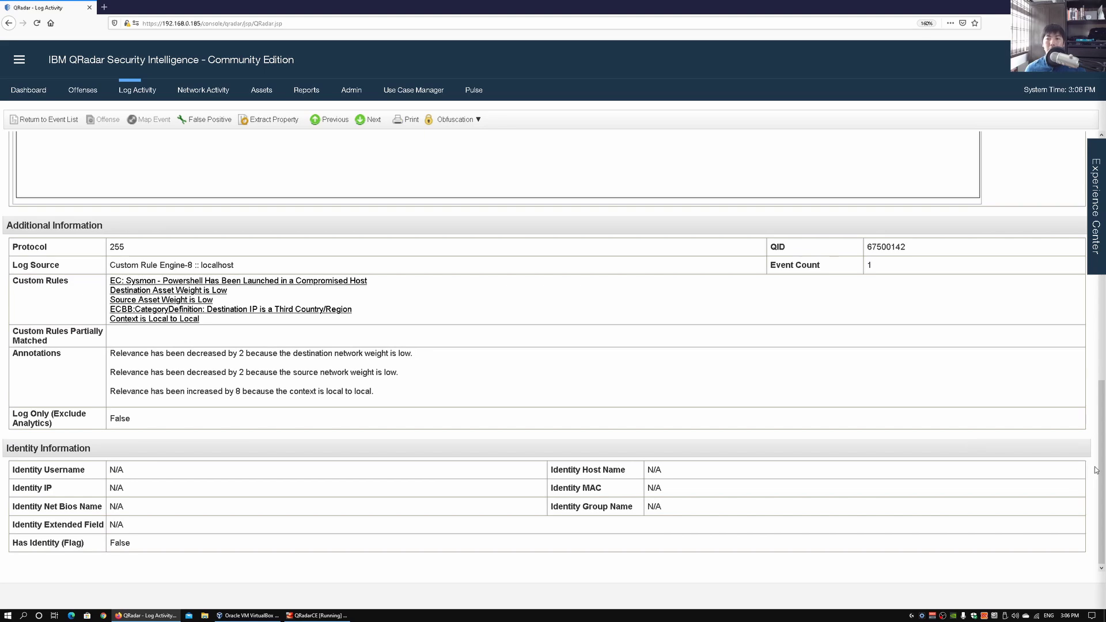
left_click_drag(1103, 421, 1100, 150)
left_click(83, 90)
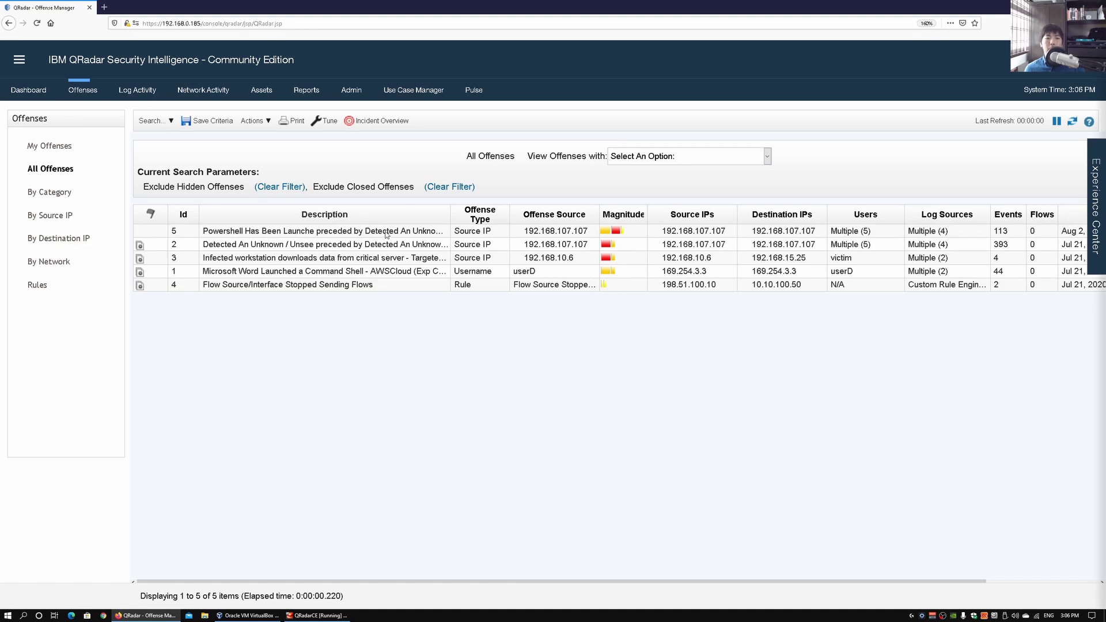
Open the summary of Offense 5, the PowerShell offense from source 192.168.107.107, from All Offenses
left_click(349, 234)
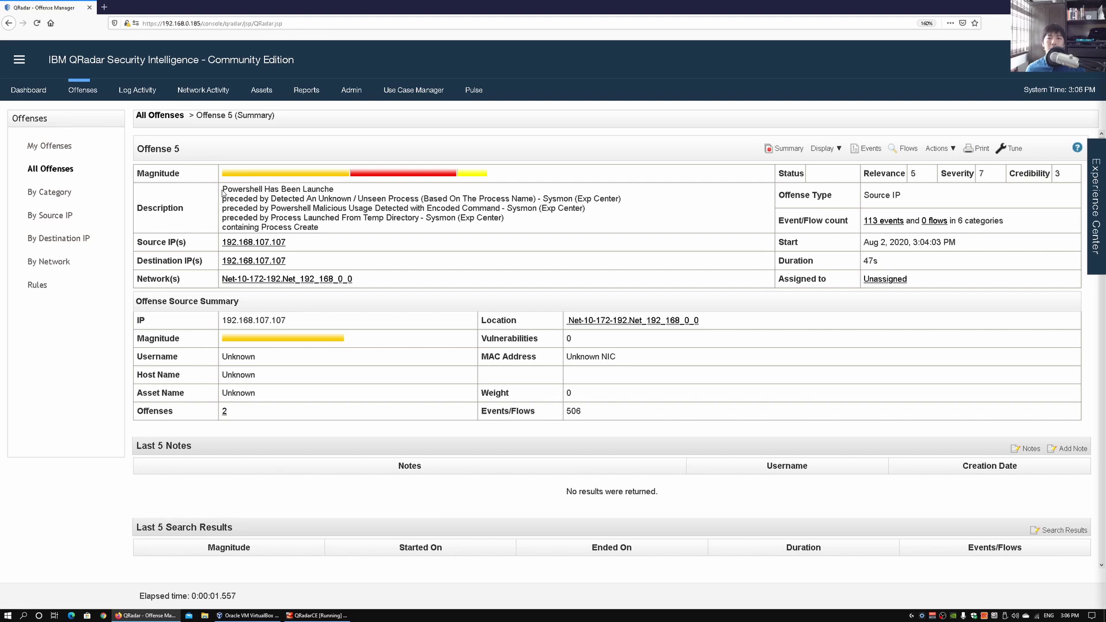
Review Offense 5's description and summary tables, then bring up the Pulse Offense overview dashboard
left_click_drag(223, 192, 480, 228)
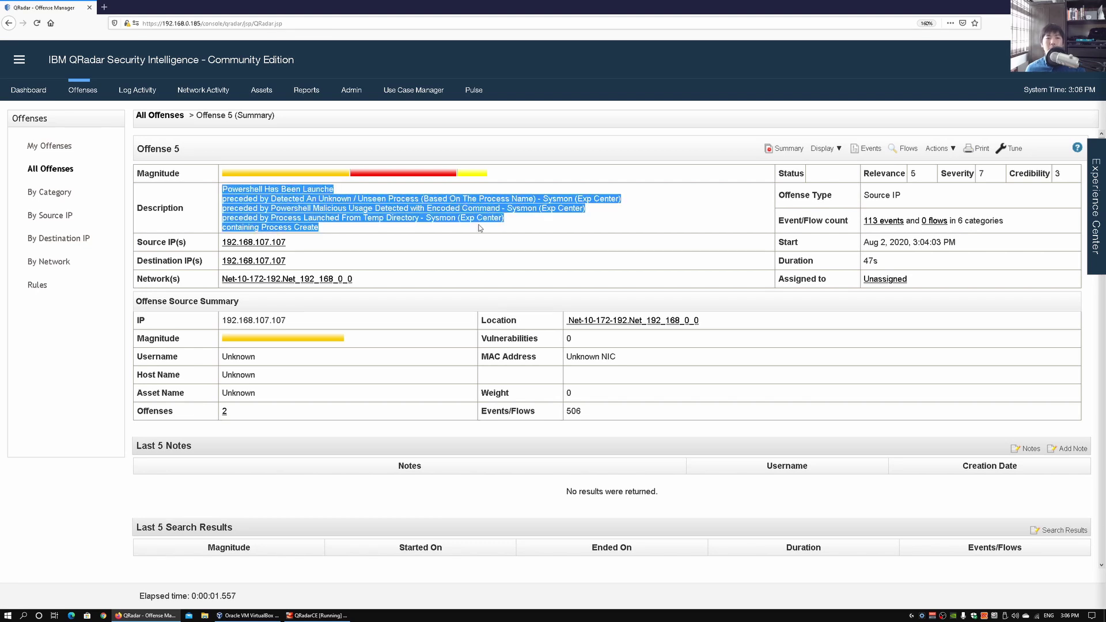
left_click(475, 226)
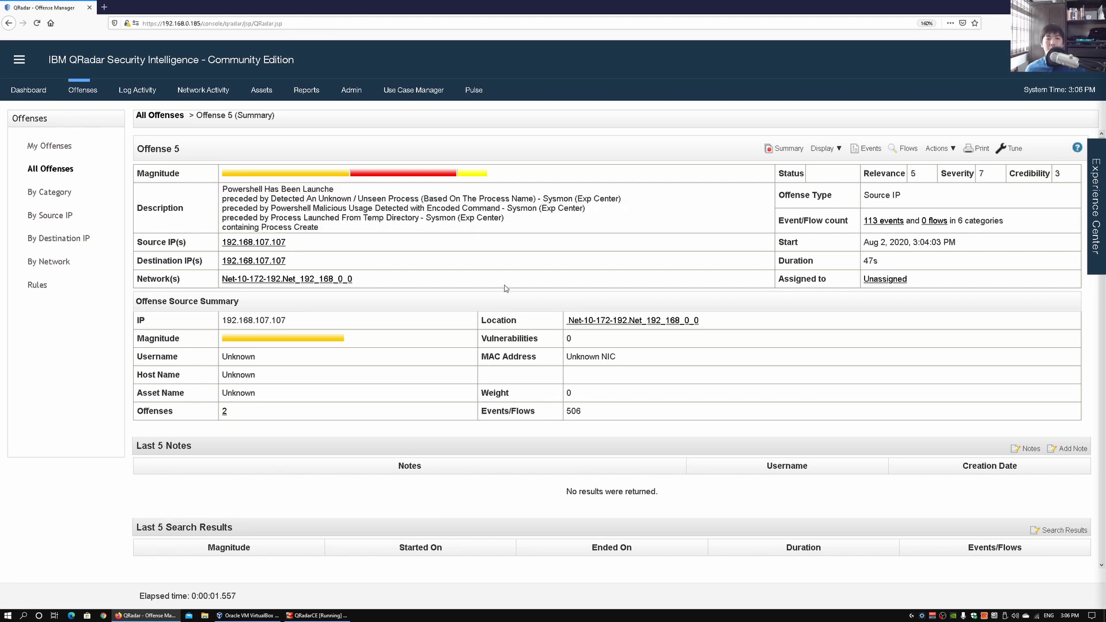
scroll(454, 295, "down", 7)
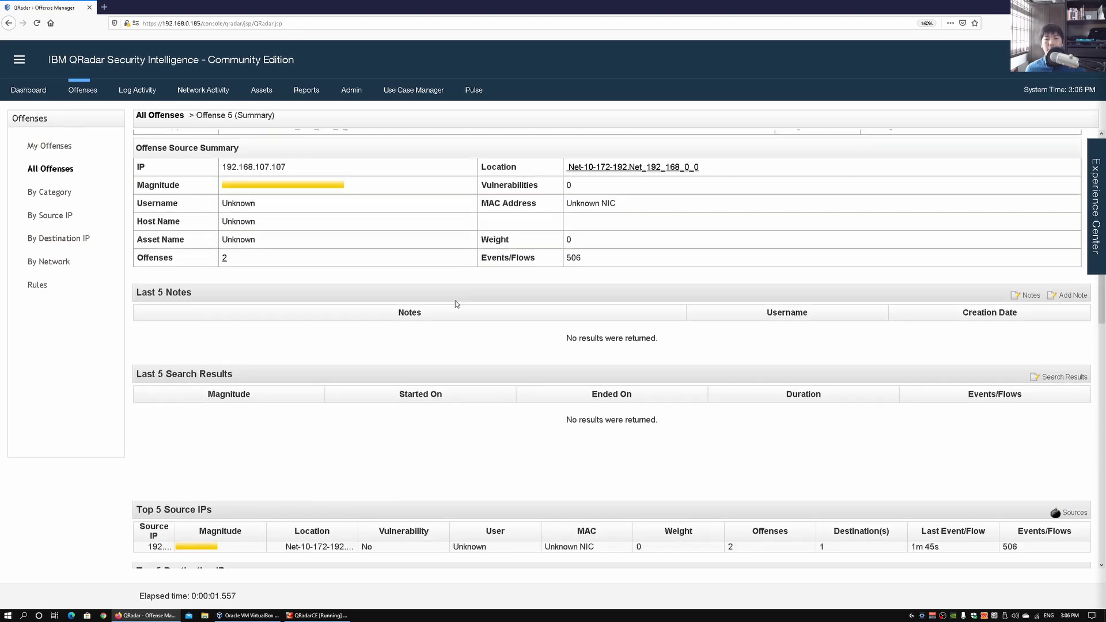
scroll(458, 320, "down", 7)
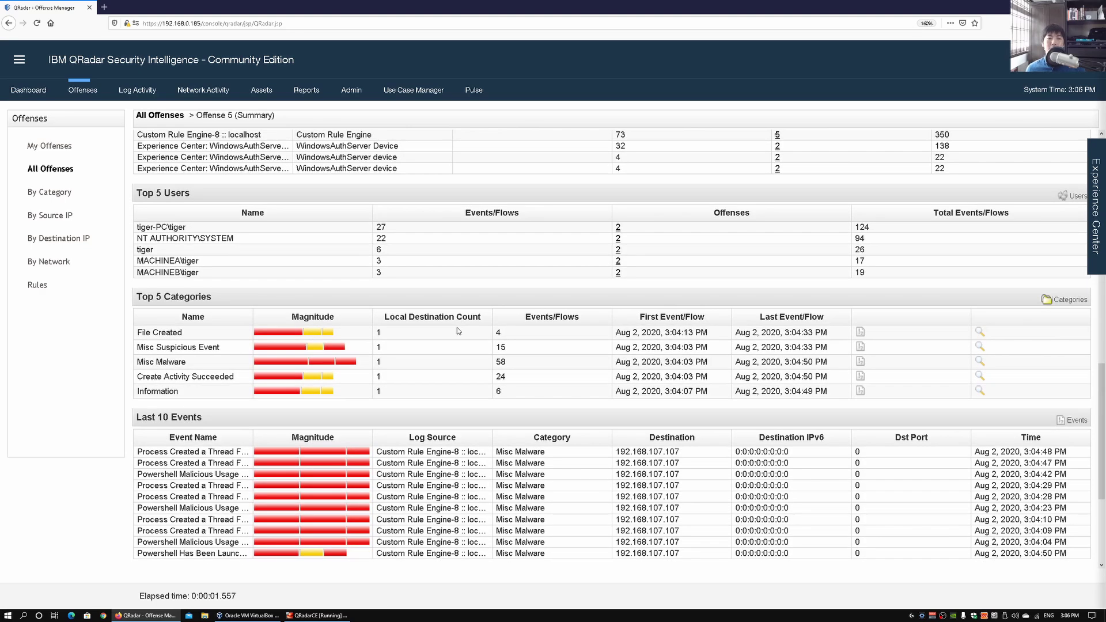
scroll(459, 329, "up", 1)
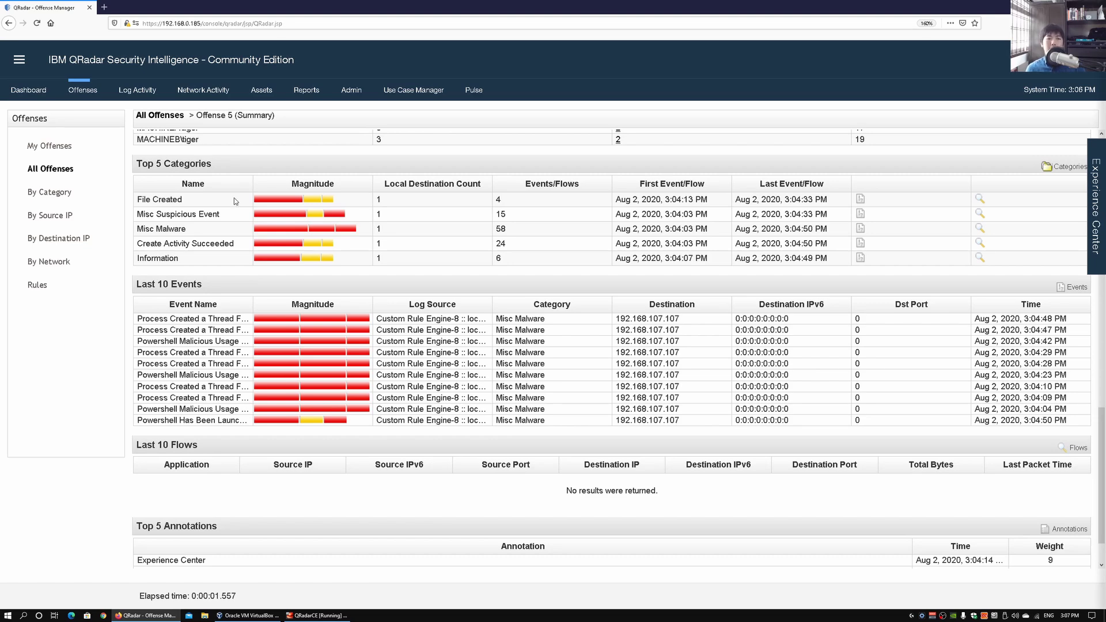
left_click(476, 92)
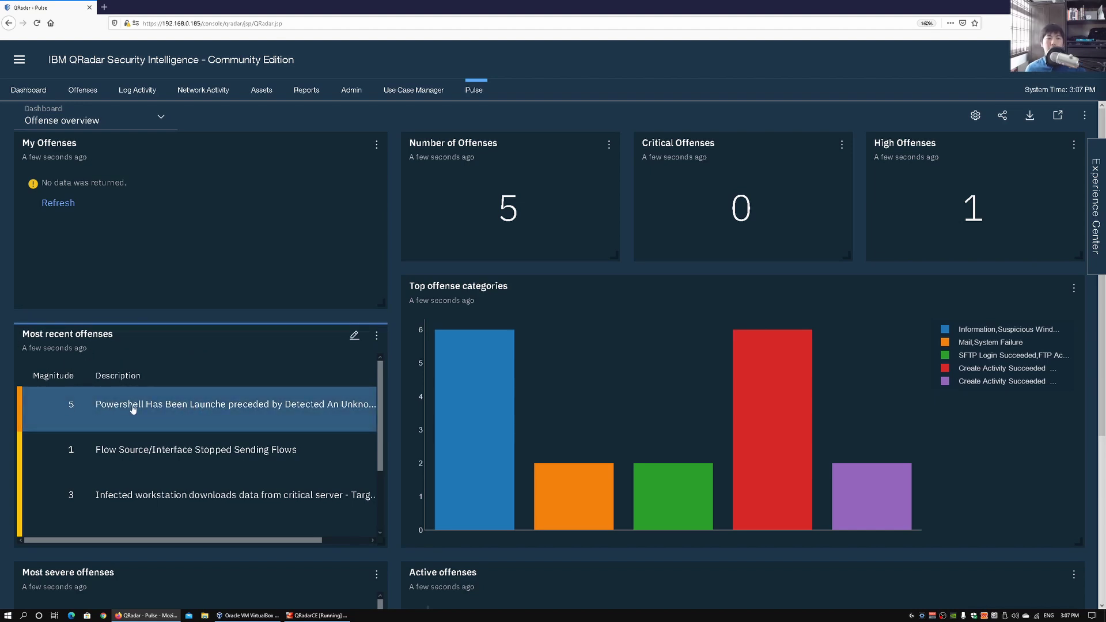
Open Offense 5 from Most recent offenses in a new tab, then switch Pulse to Summary view
left_click(210, 409)
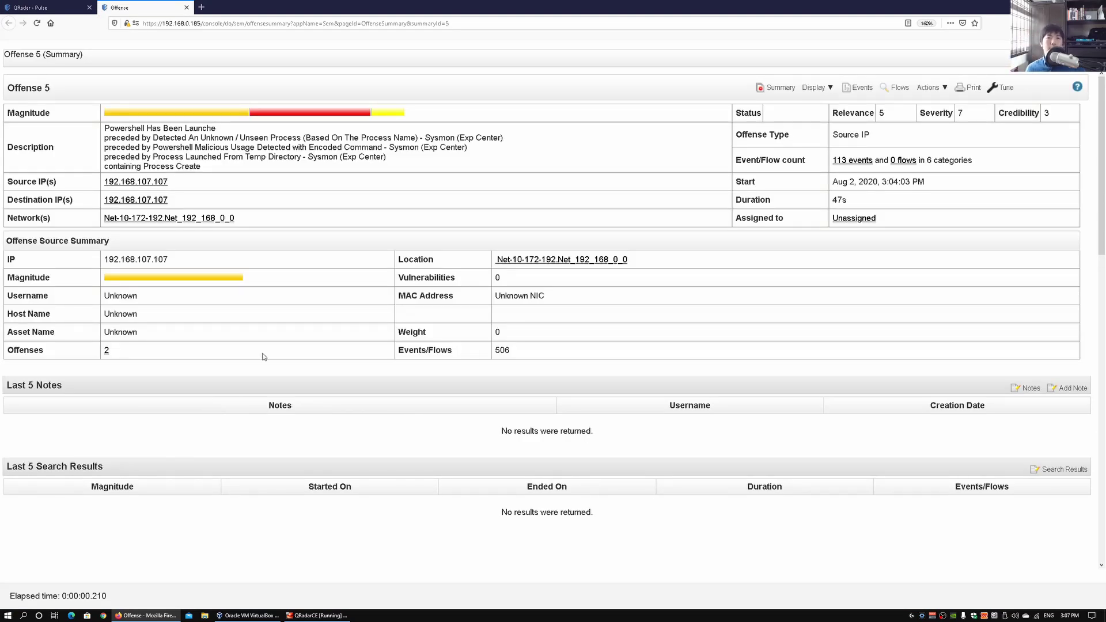
left_click(64, 9)
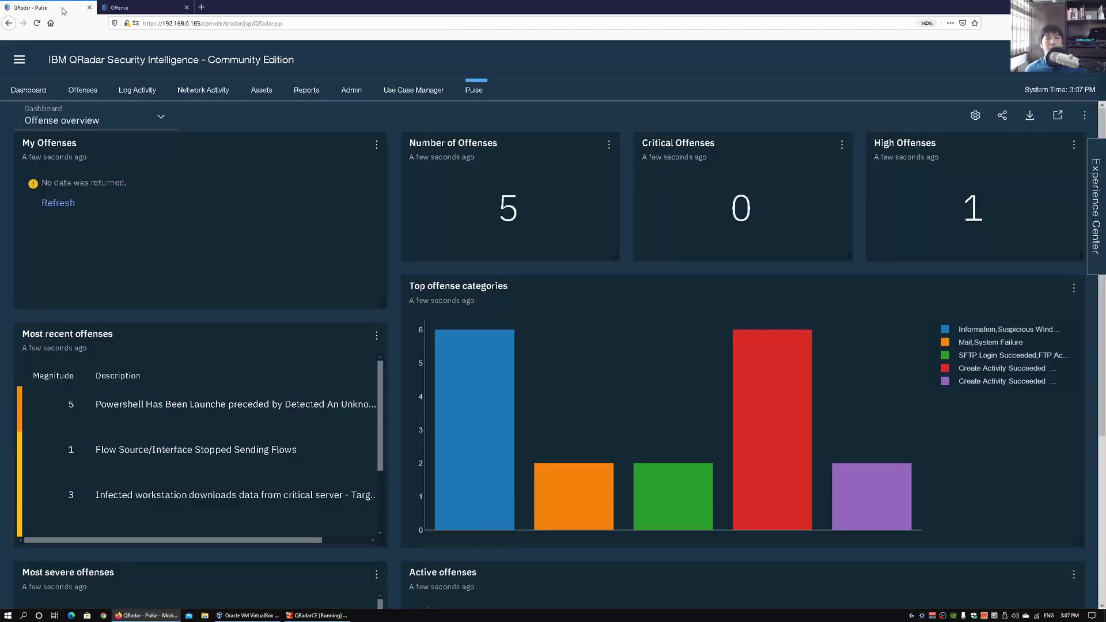
left_click(98, 120)
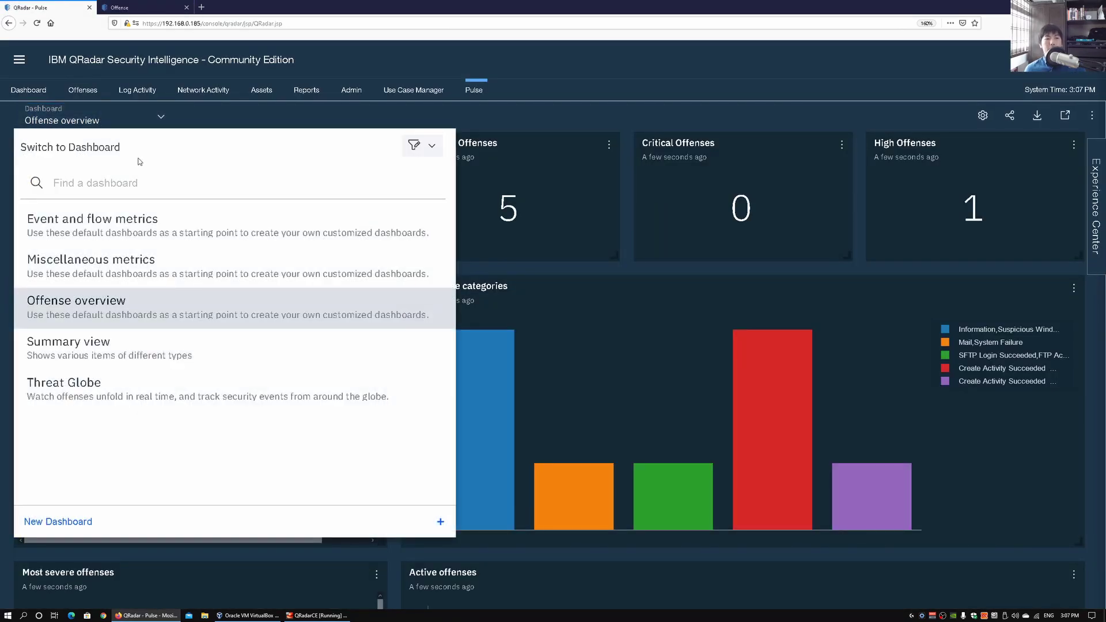
left_click(169, 351)
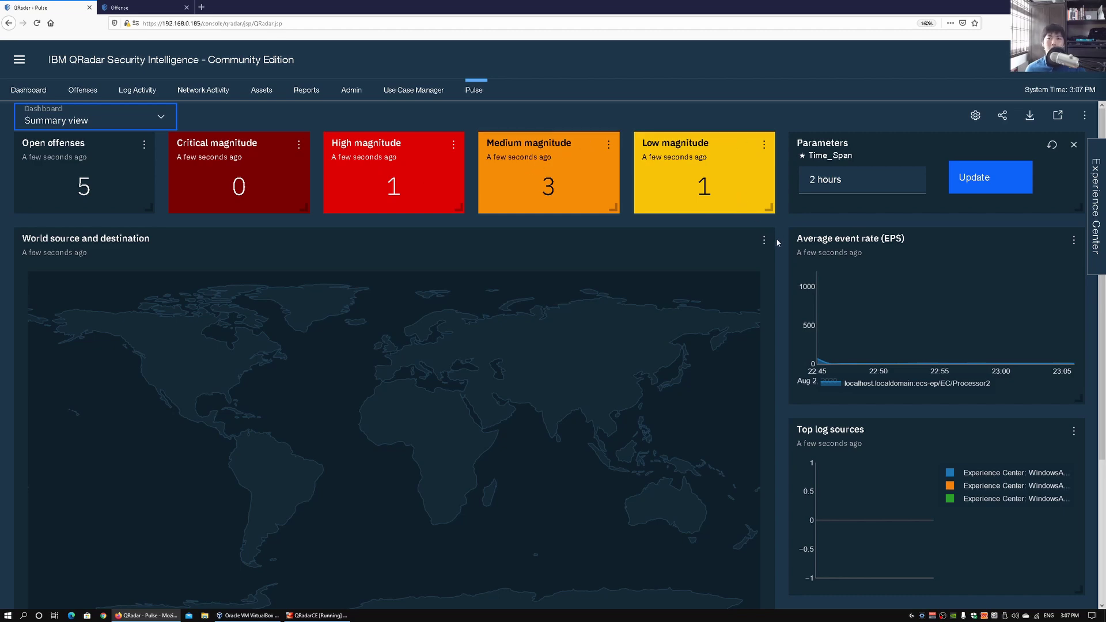
Switch the Pulse dashboard from Summary view to the Threat Globe dashboard
scroll(784, 252, "down", 3)
scroll(783, 255, "up", 3)
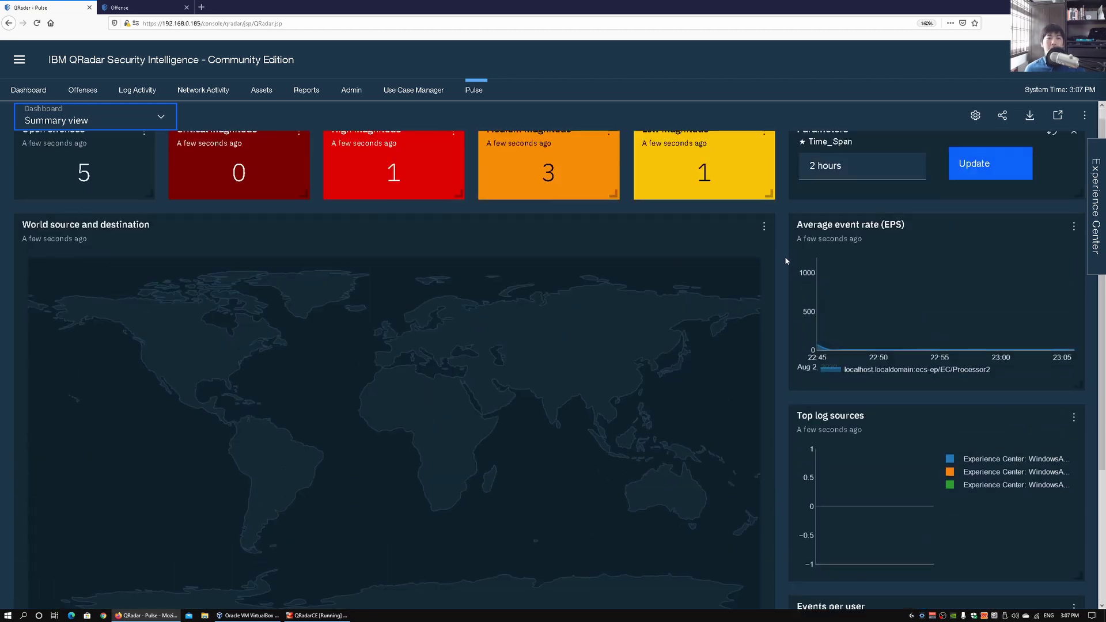
left_click(123, 114)
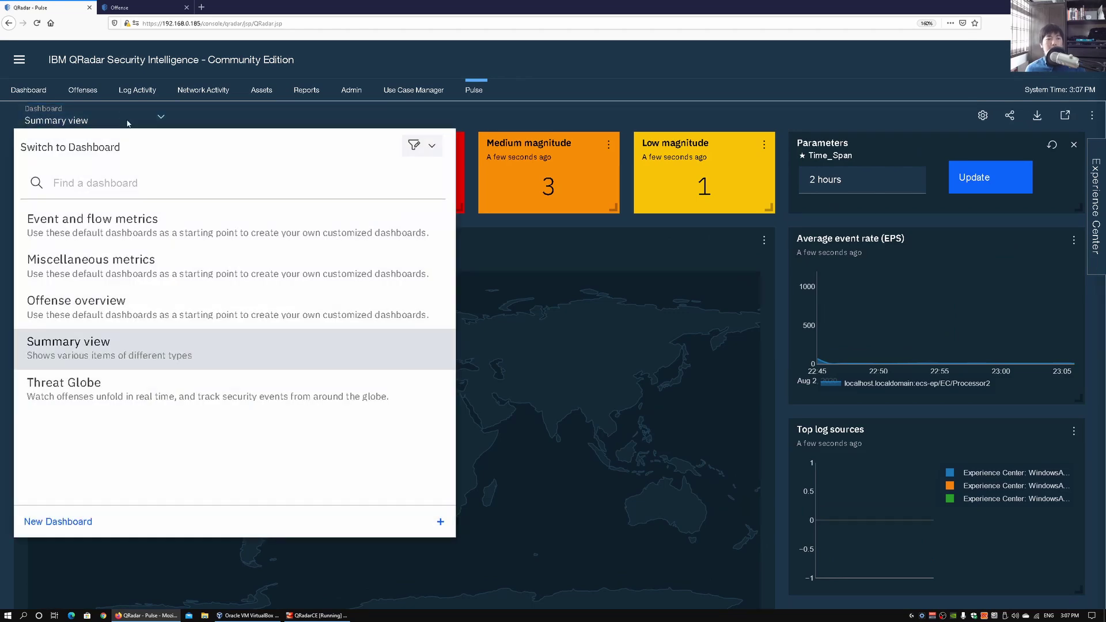
left_click(218, 395)
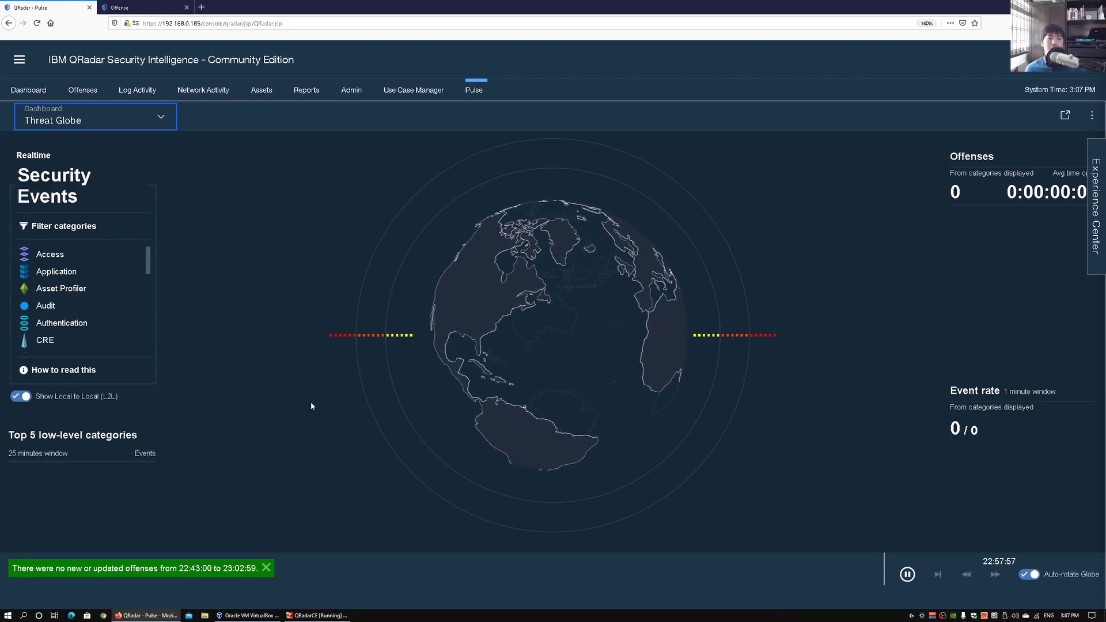
Run the Targeted attack threat simulation from the Experience Center, then close the simulator panel
left_click(1096, 207)
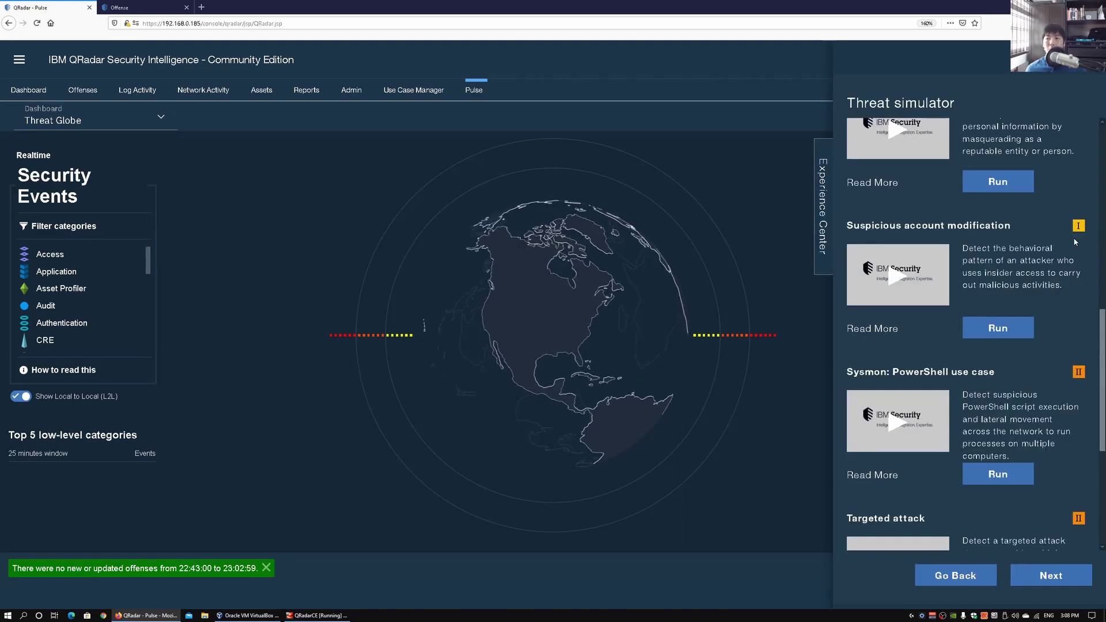
scroll(961, 318, "down", 4)
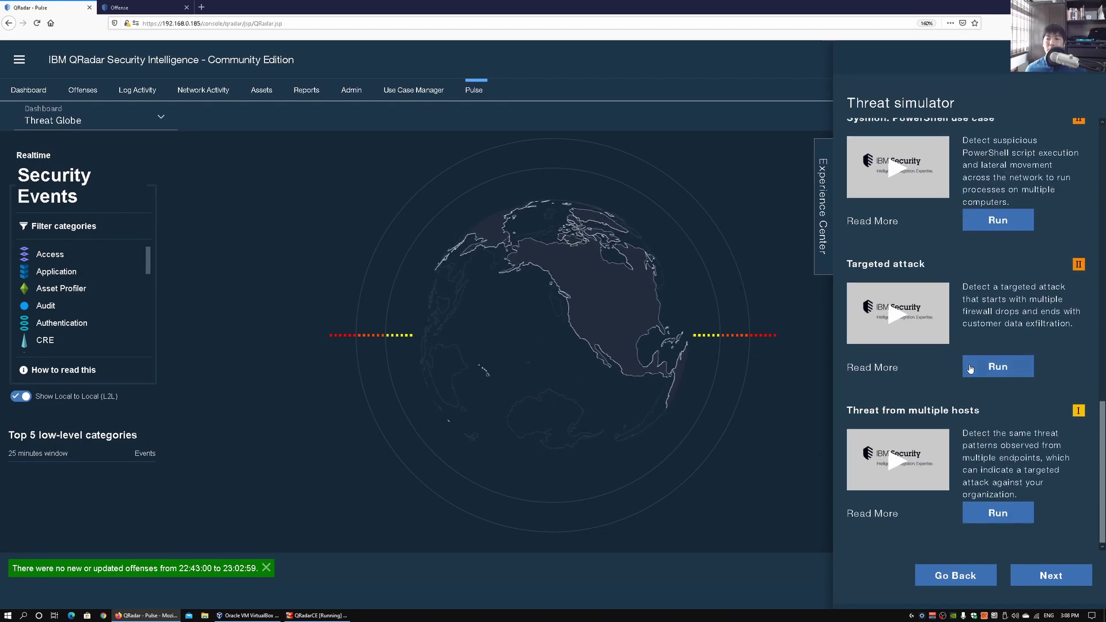
scroll(938, 218, "up", 1)
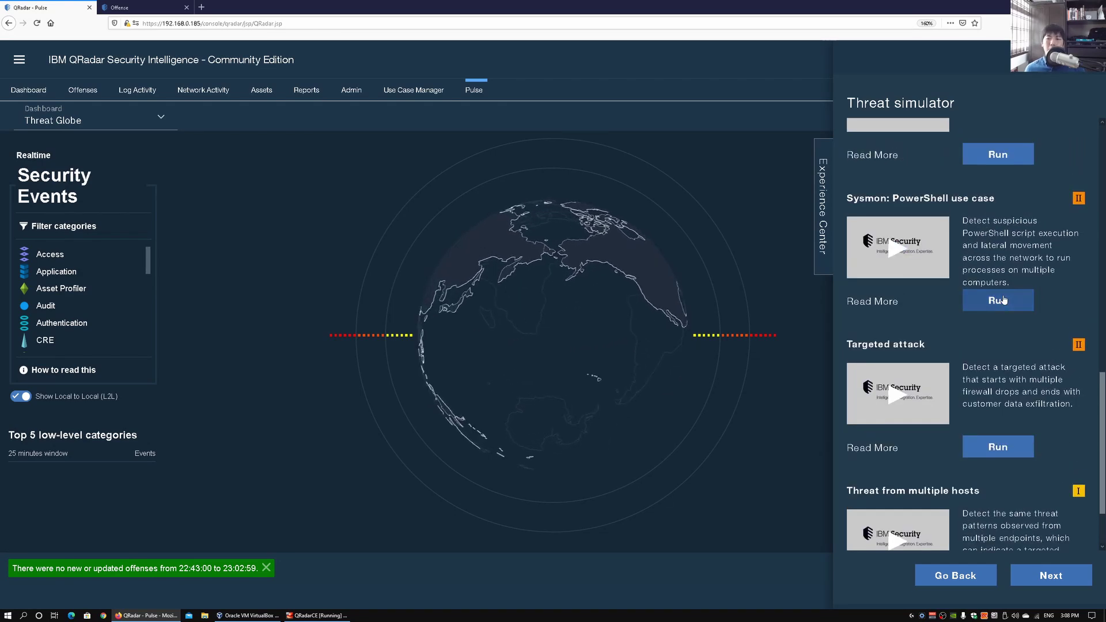
scroll(936, 265, "down", 1)
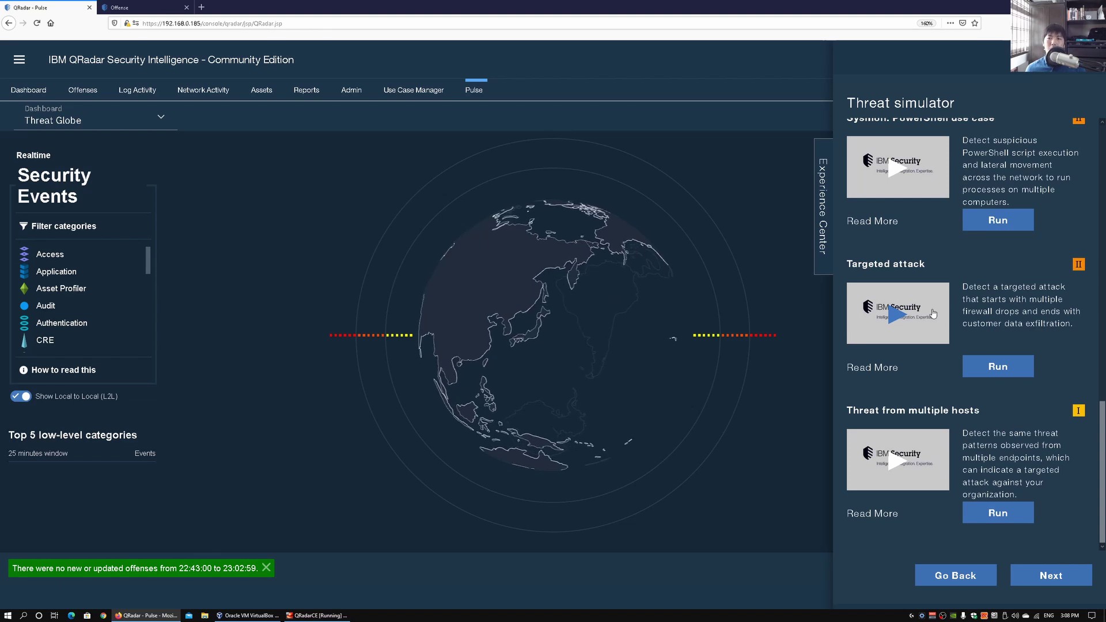
left_click(982, 367)
left_click(672, 298)
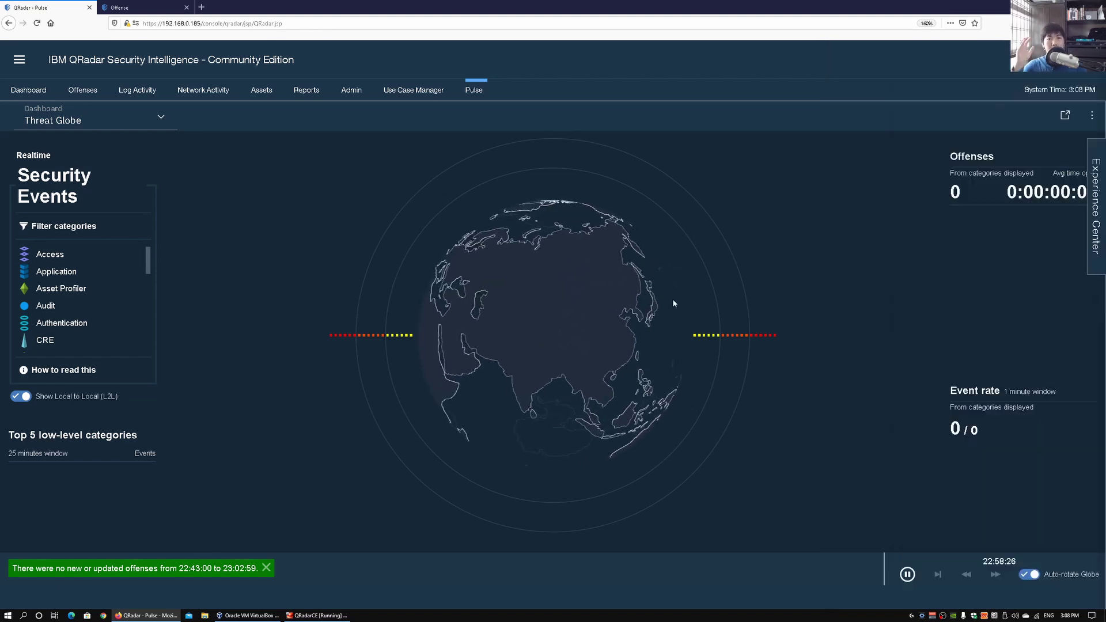